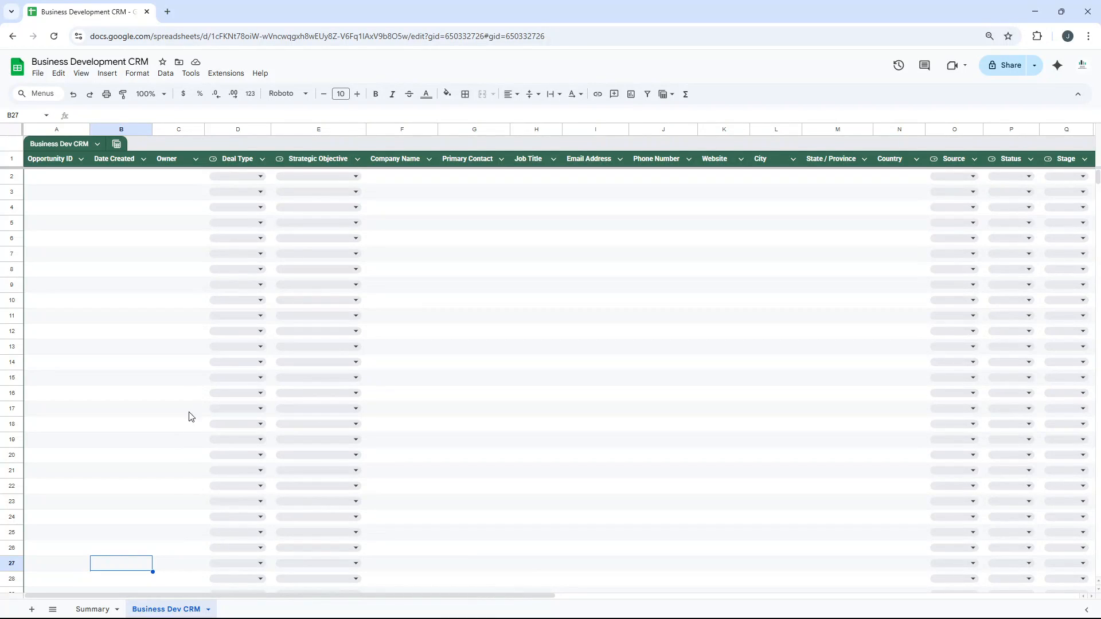
Look over the Summary sheet, return to the Business Dev CRM sheet and inspect the Opportunity ID formula in A2.
{"action": "left_click", "coordinate": [93, 609]}
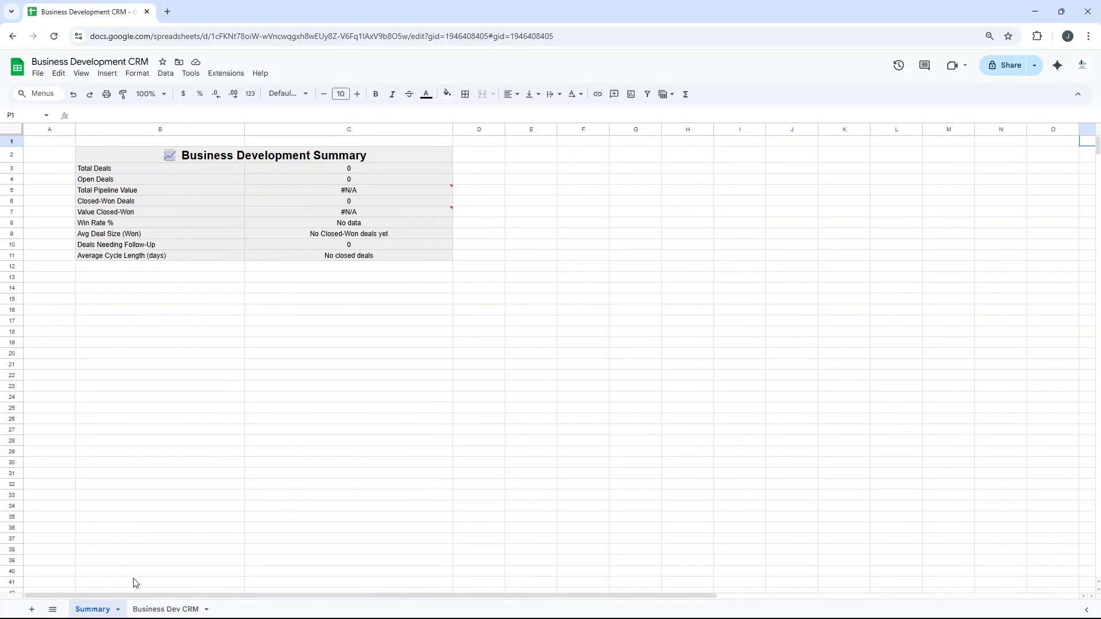
{"action": "left_click", "coordinate": [157, 609]}
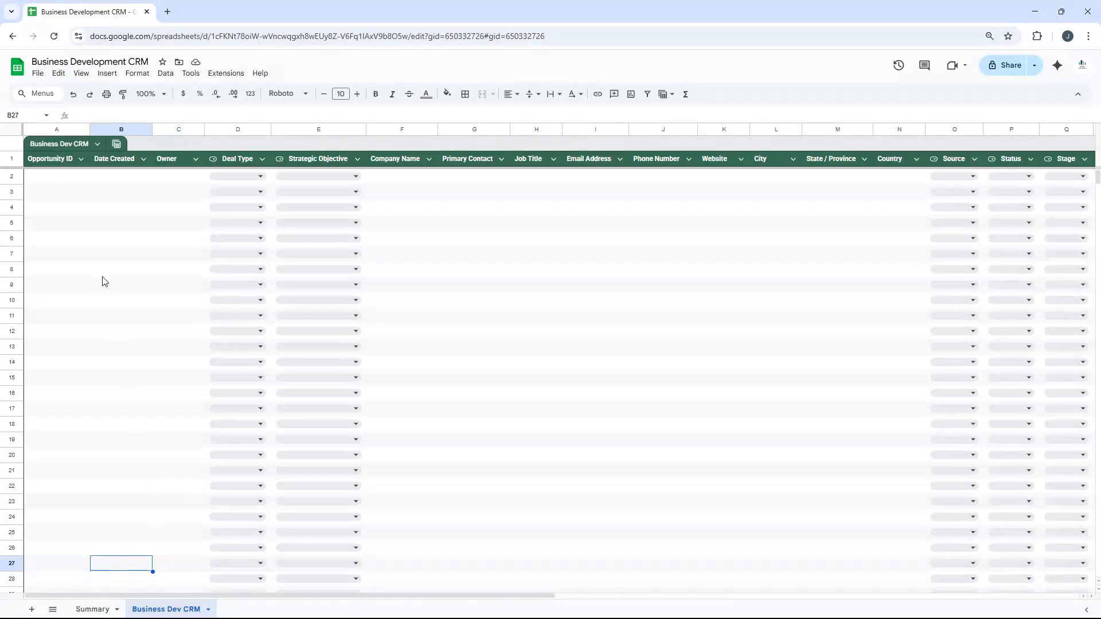
{"action": "left_click", "coordinate": [79, 180]}
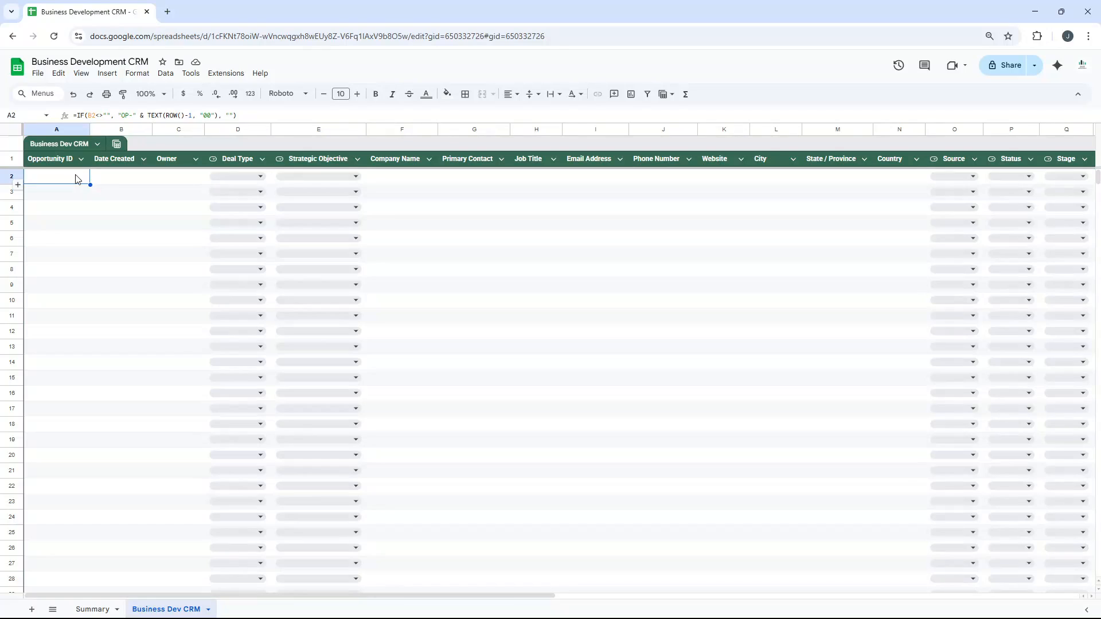
{"action": "left_click", "coordinate": [67, 160]}
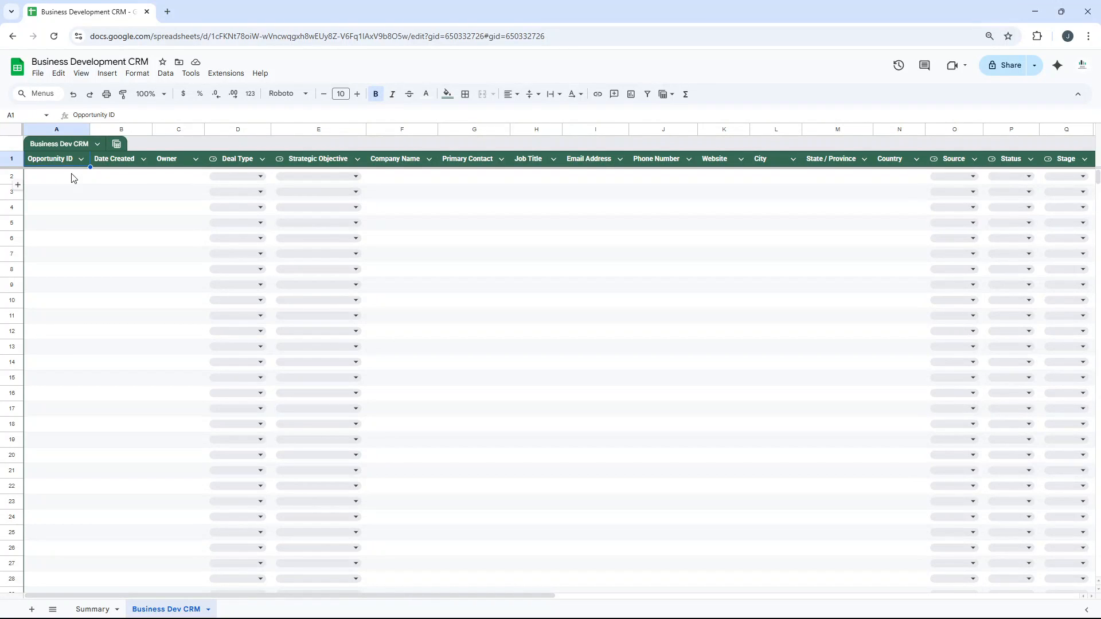
{"action": "left_click", "coordinate": [73, 178]}
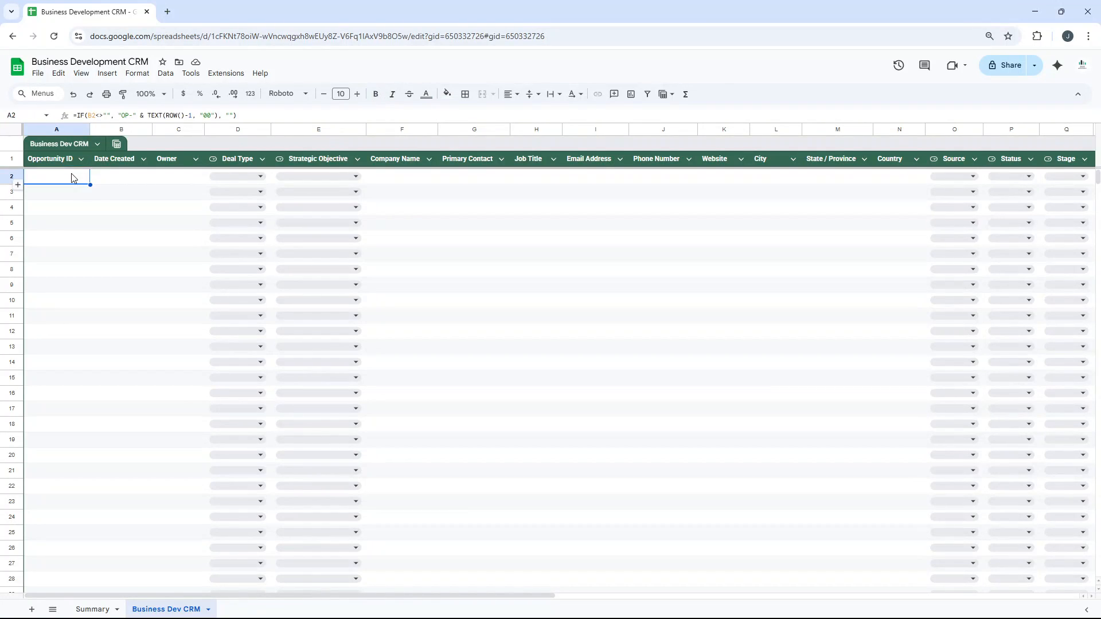
Enter 10/01/2025 as the Date Created in row 2 and check the Opportunity ID cell beside it.
{"action": "left_click", "coordinate": [170, 177]}
{"action": "key", "text": "Left"}
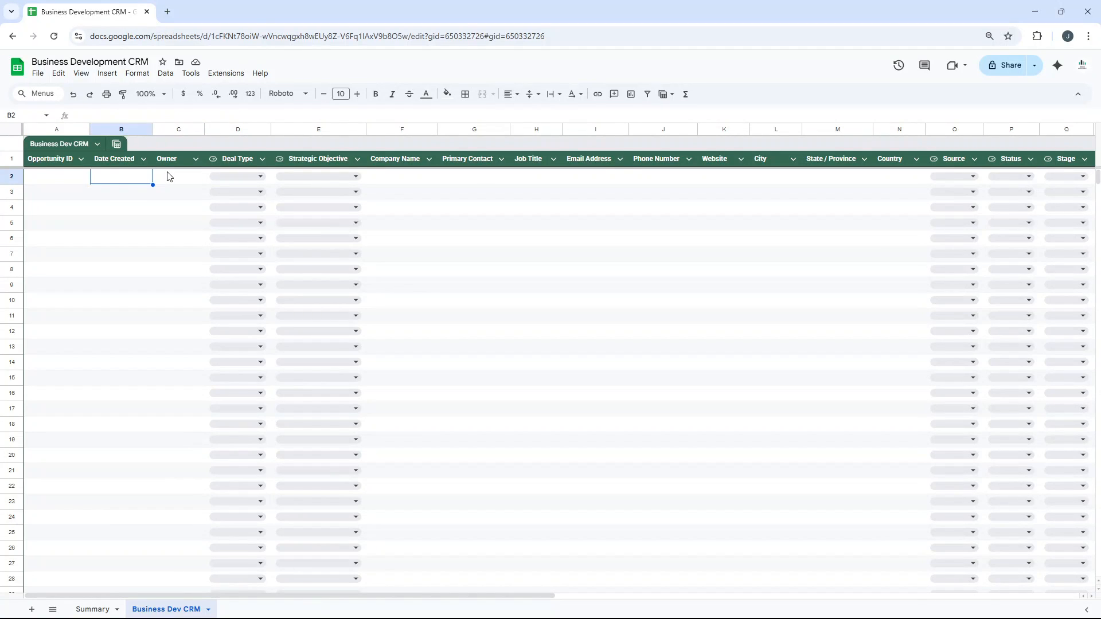
{"action": "type", "text": "10/01/2025"}
{"action": "key", "text": "Return"}
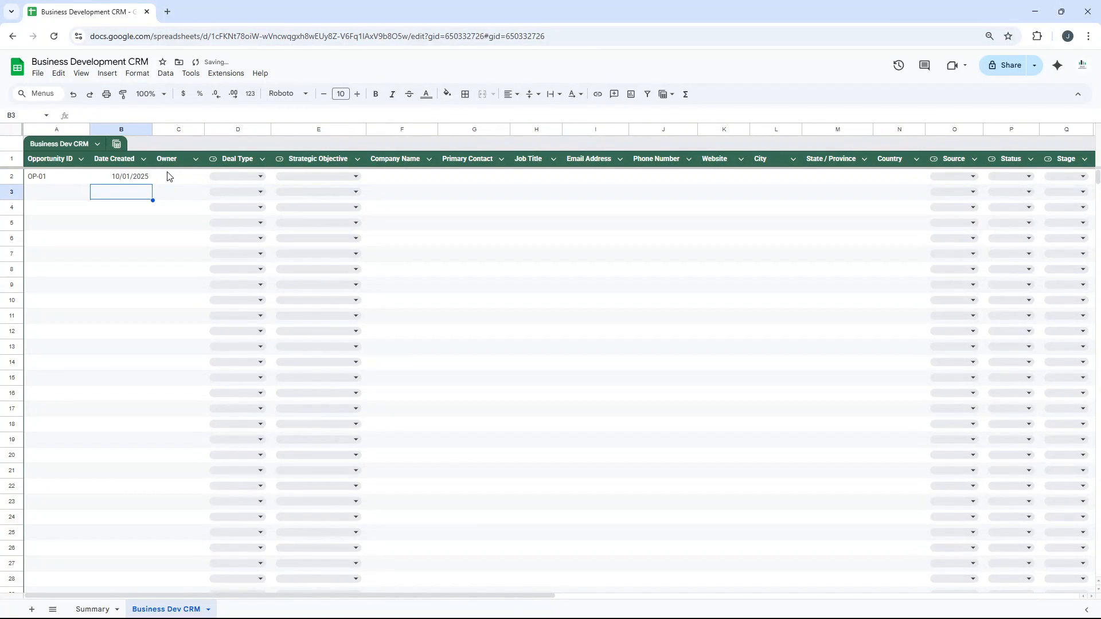
{"action": "left_click", "coordinate": [75, 183]}
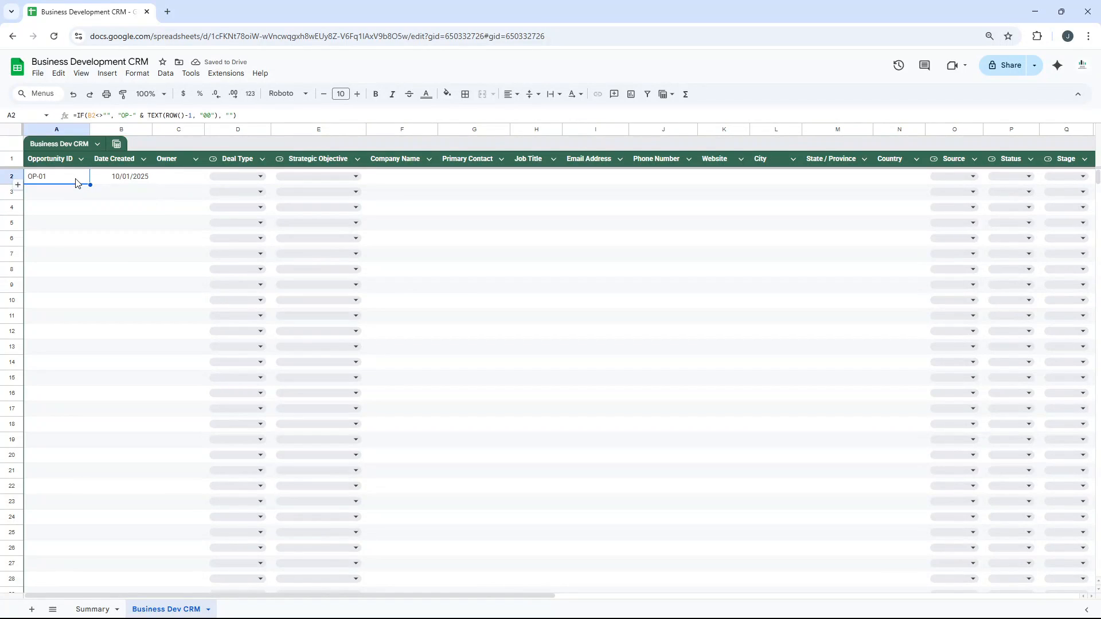
Fill the Date Created value from B2 down to B3, and undo both test date entries.
{"action": "left_click", "coordinate": [127, 178]}
{"action": "left_click_drag", "start_coordinate": [152, 184], "coordinate": [151, 190]}
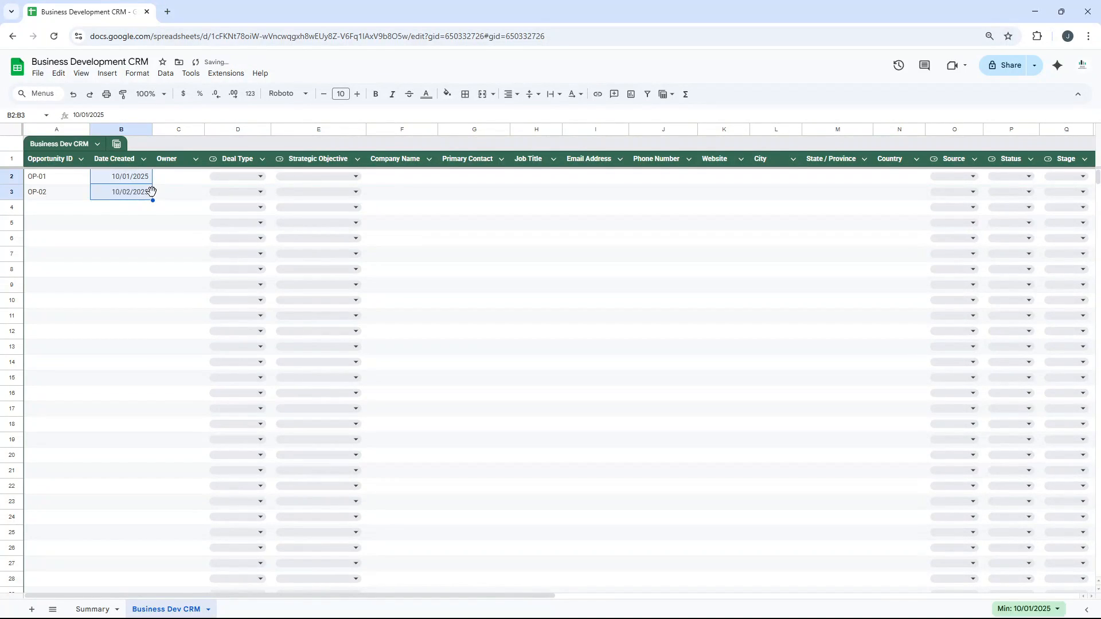
{"action": "key", "text": "ctrl+z"}
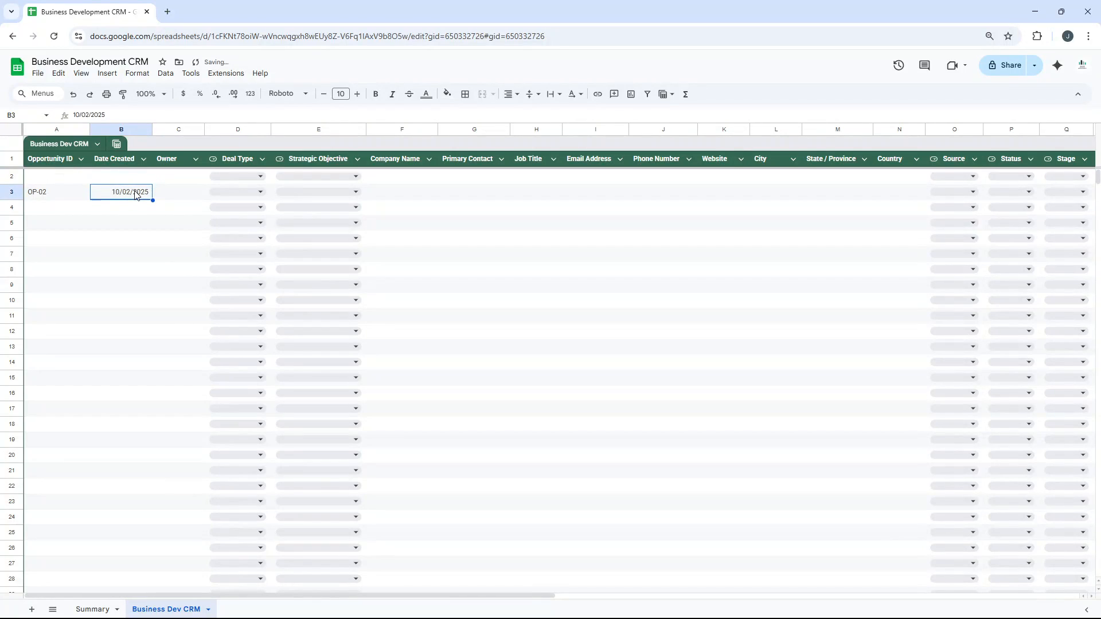
{"action": "key", "text": "ctrl+z"}
Review the Opportunity ID, Date Created and Owner columns.
{"action": "left_click", "coordinate": [83, 177]}
{"action": "left_click", "coordinate": [114, 163]}
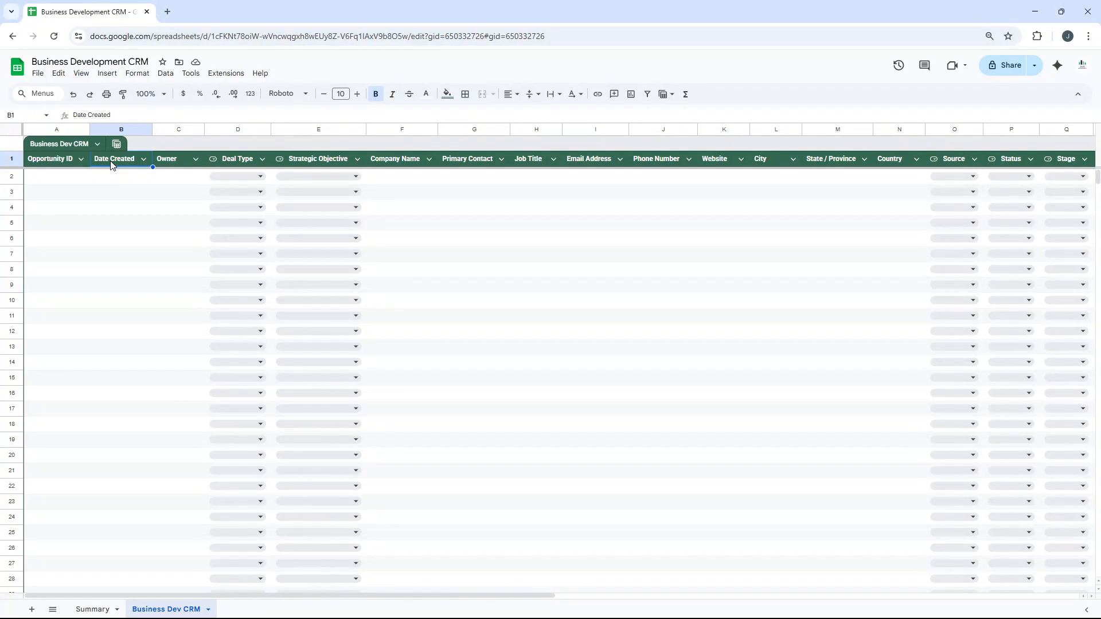
{"action": "left_click", "coordinate": [179, 182]}
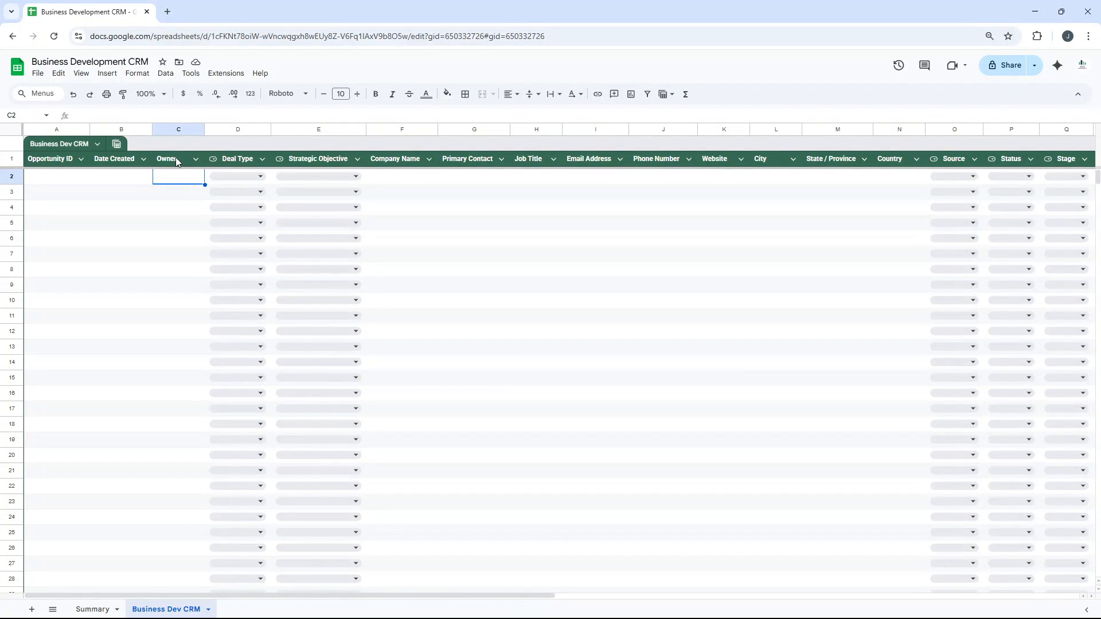
Examine the Deal Type column's dropdown rules, including the option for allowing multiple selections, and close the rules.
{"action": "left_click", "coordinate": [229, 162]}
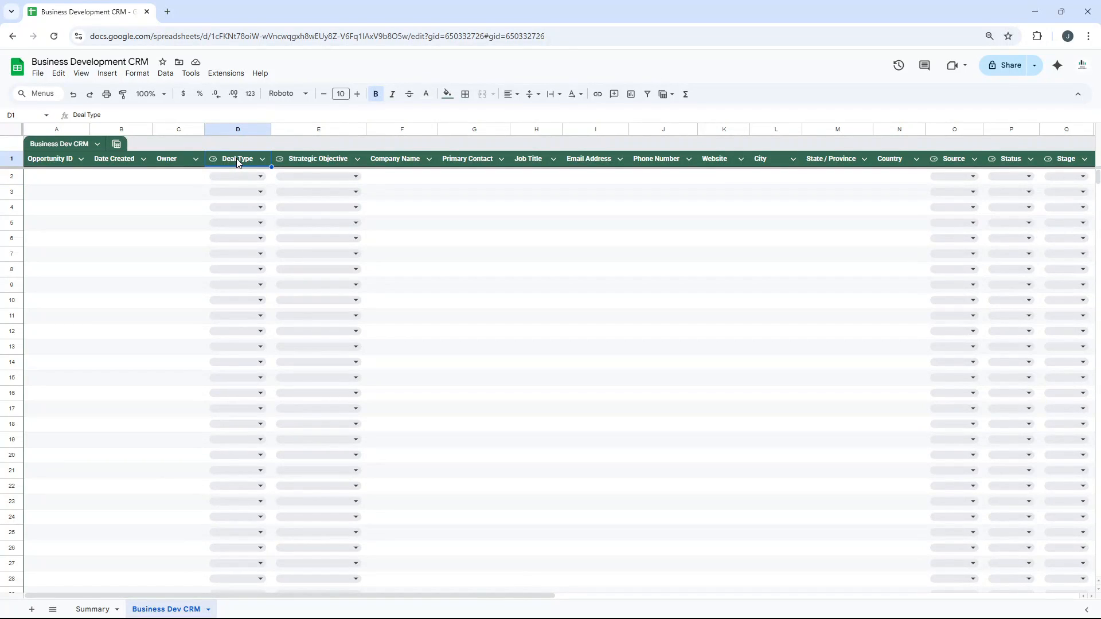
{"action": "right_click", "coordinate": [236, 159]}
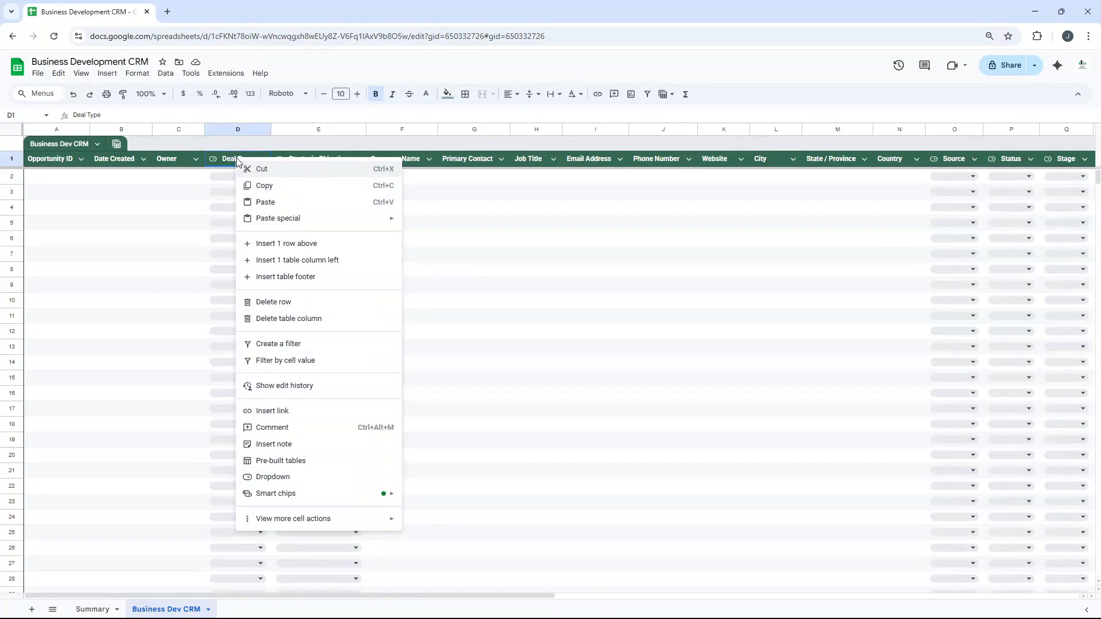
{"action": "left_click", "coordinate": [294, 480]}
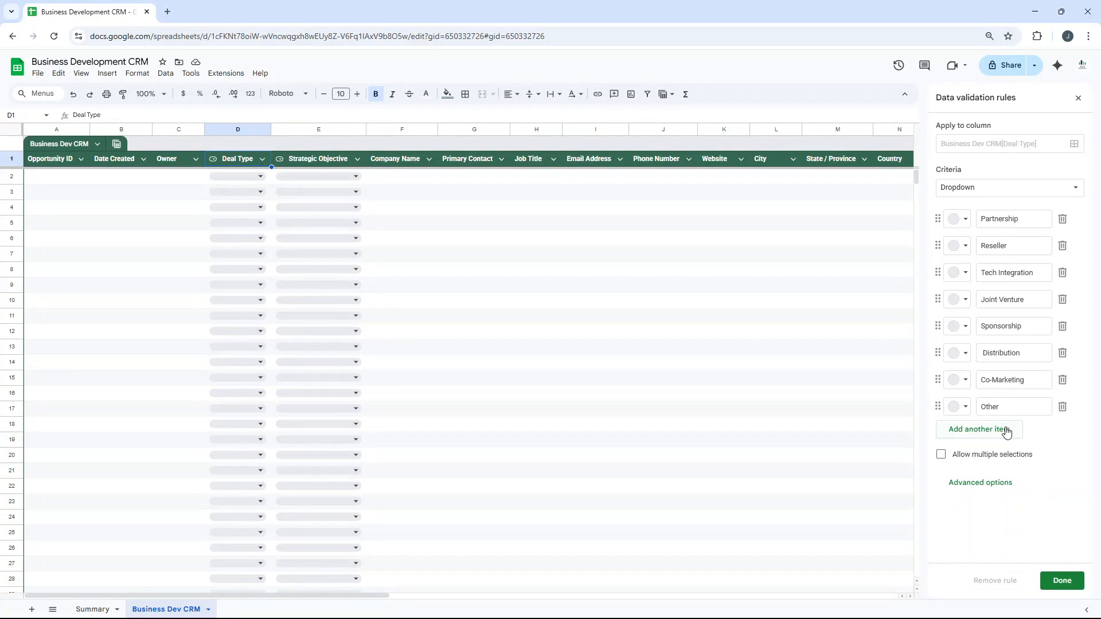
{"action": "left_click", "coordinate": [962, 459]}
{"action": "left_click", "coordinate": [968, 456]}
{"action": "left_click", "coordinate": [338, 176]}
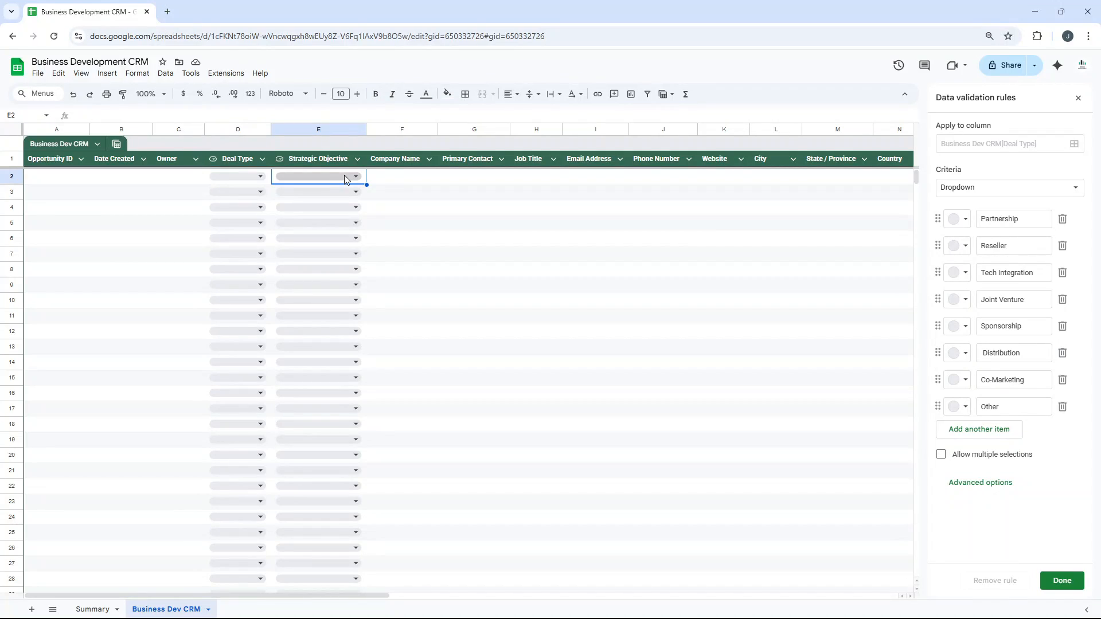
{"action": "left_click", "coordinate": [339, 159]}
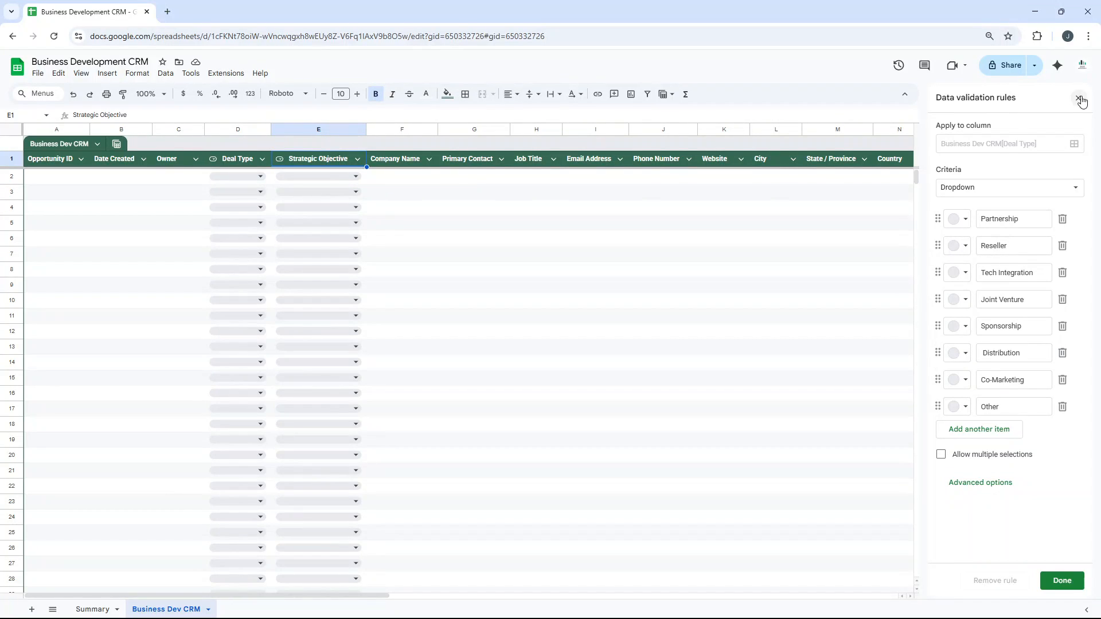
{"action": "left_click", "coordinate": [1079, 99]}
Examine the available Strategic Objective options in the dropdown of cell E2.
{"action": "left_click", "coordinate": [348, 175]}
{"action": "left_click", "coordinate": [355, 176]}
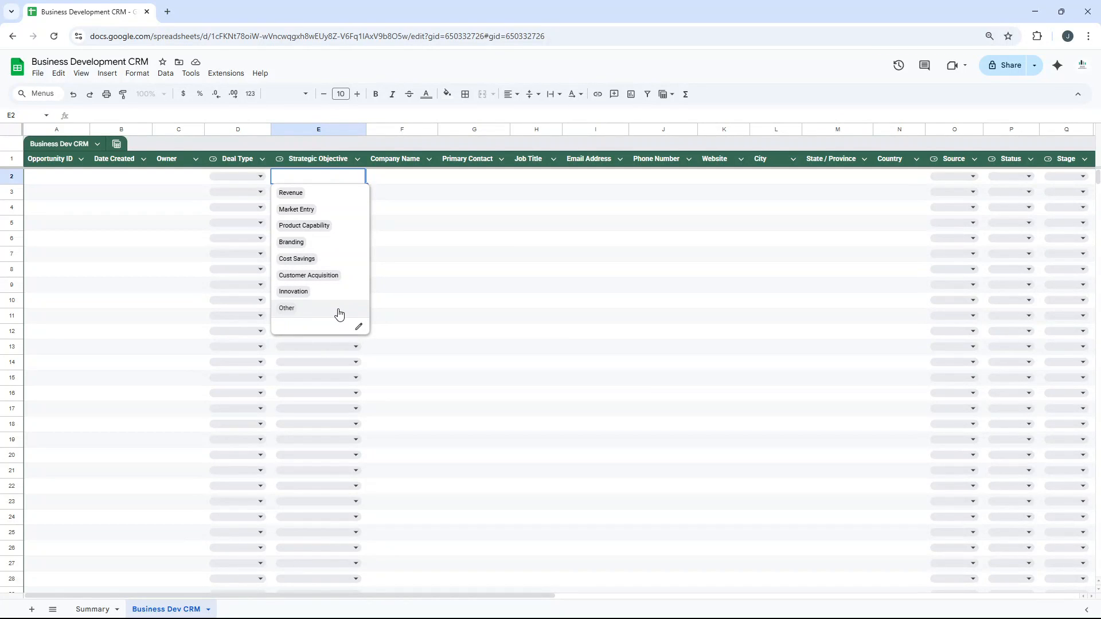
{"action": "left_click", "coordinate": [293, 166]}
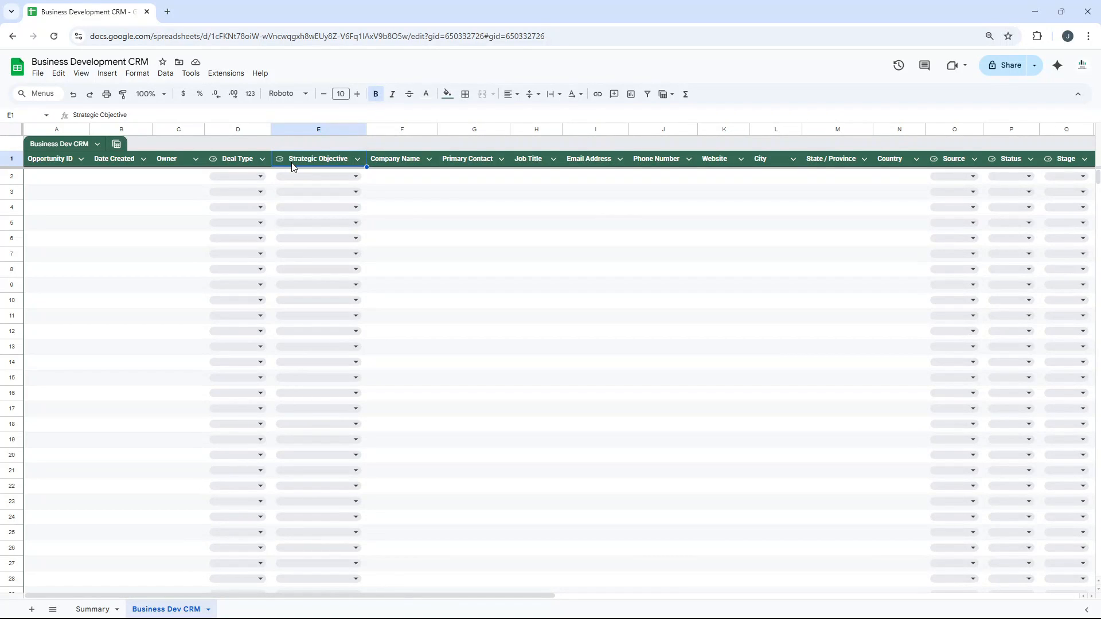
{"action": "left_click", "coordinate": [318, 175]}
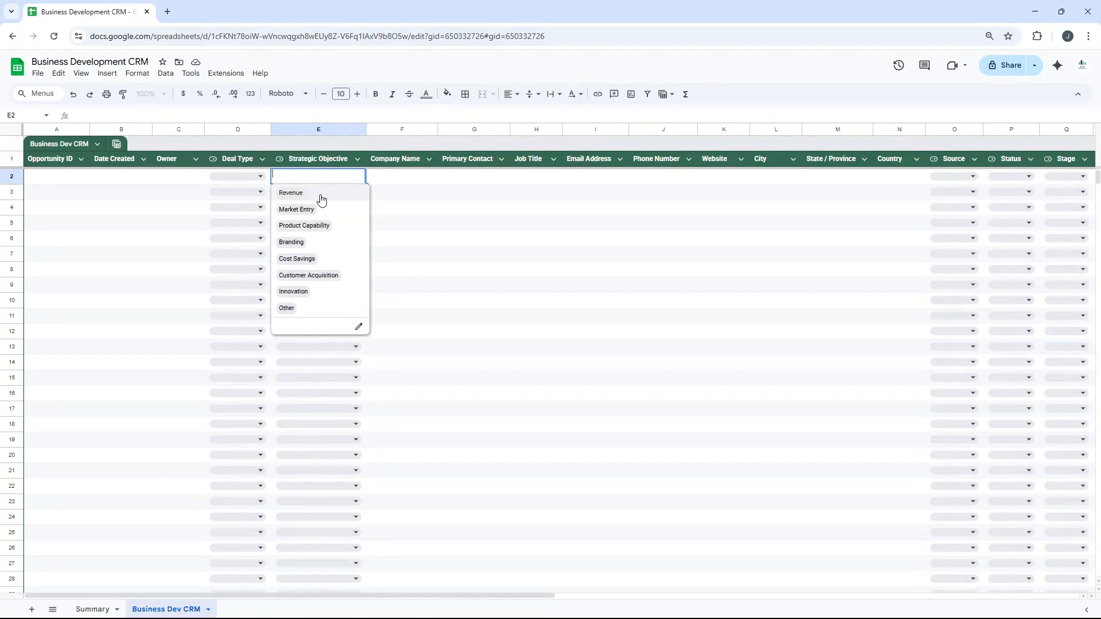
Review the company, contact and location columns one by one, from Company Name through Country to Source.
{"action": "left_click", "coordinate": [392, 161]}
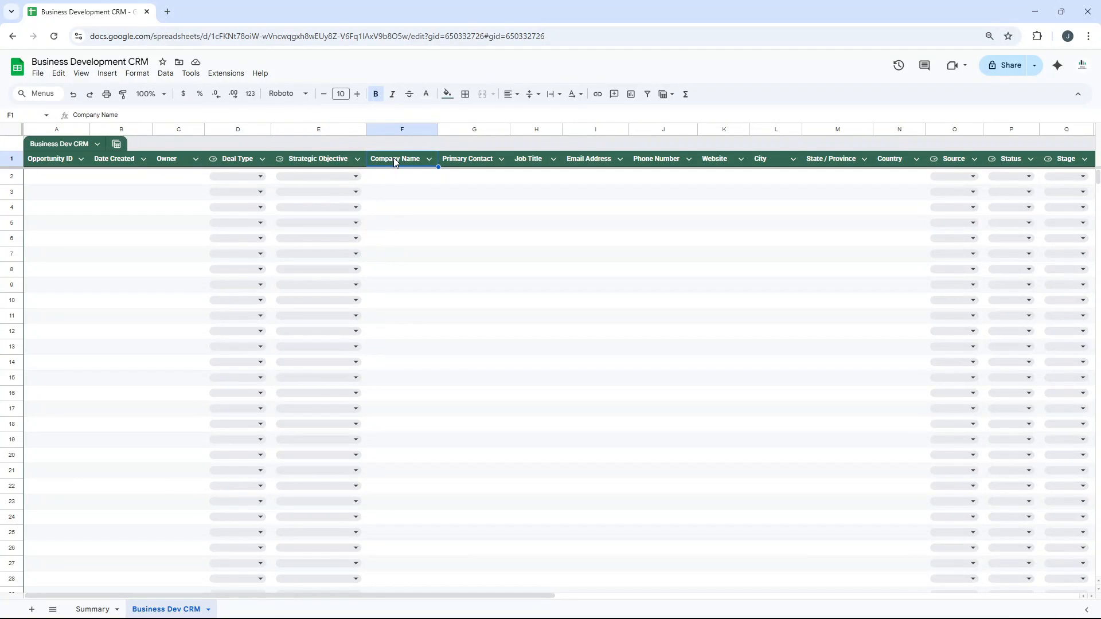
{"action": "left_click", "coordinate": [410, 183]}
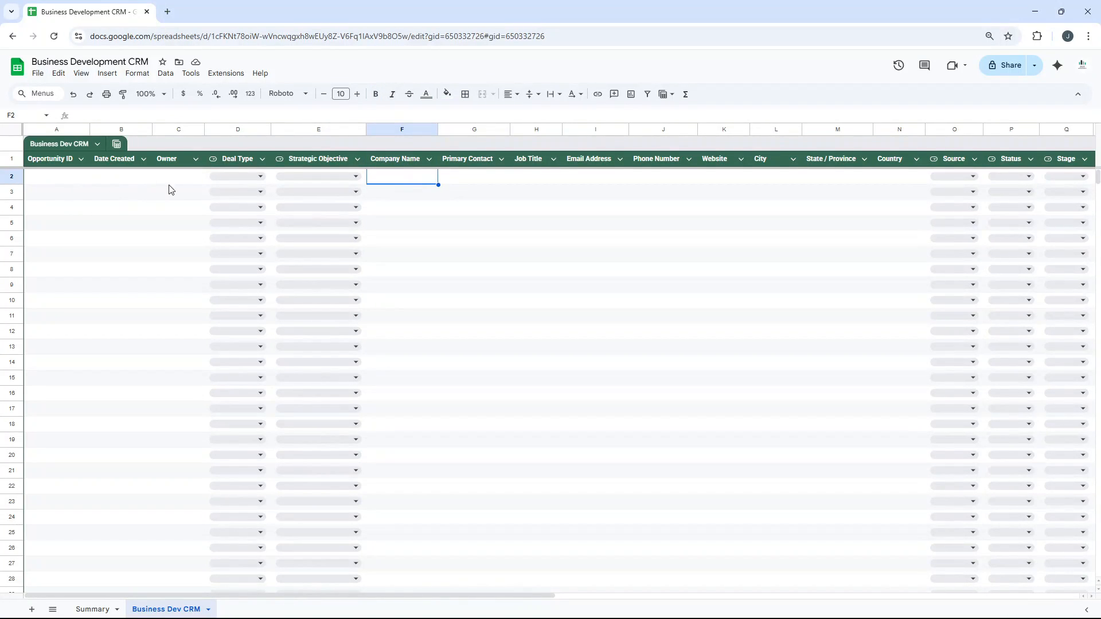
{"action": "key", "text": "Up"}
{"action": "key", "text": "Right"}
{"action": "key", "text": "Down"}
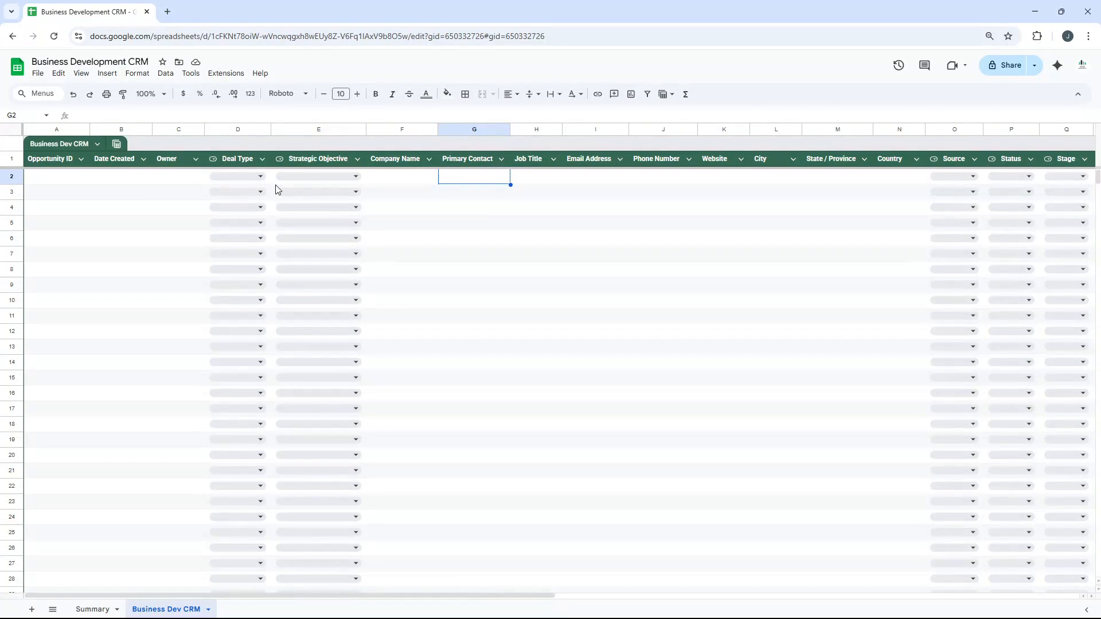
{"action": "key", "text": "Right"}
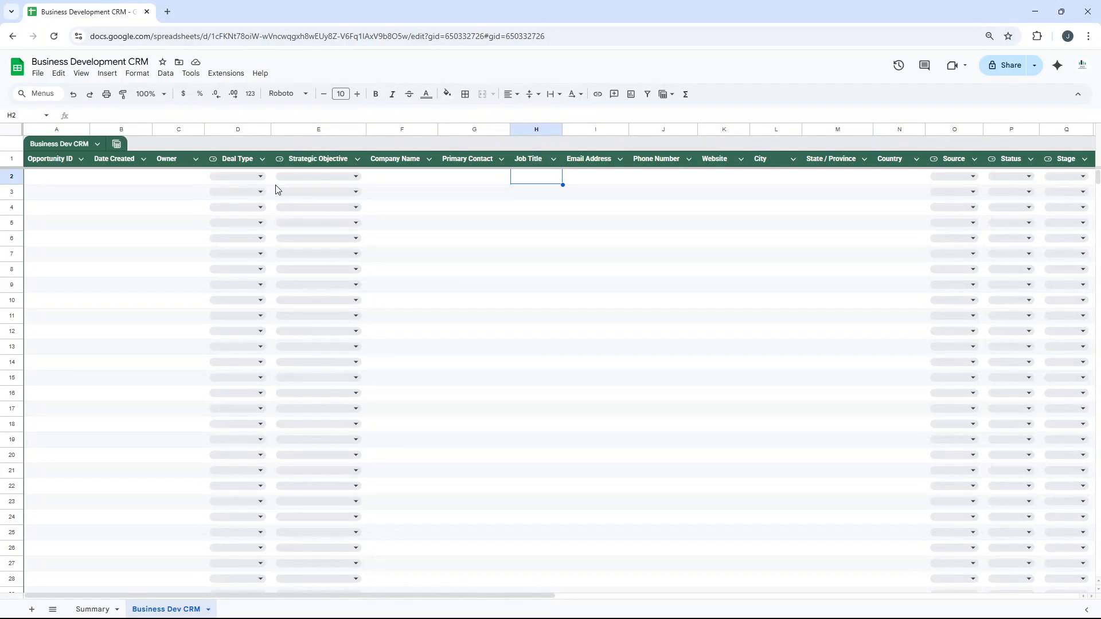
{"action": "key", "text": "Right"}
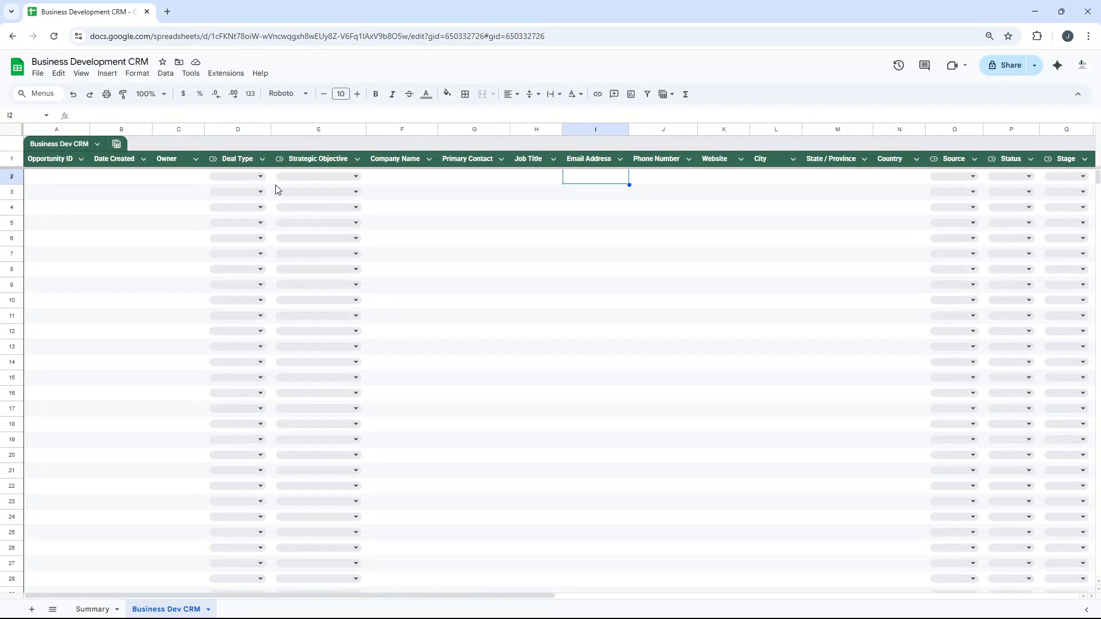
{"action": "key", "text": "Right"}
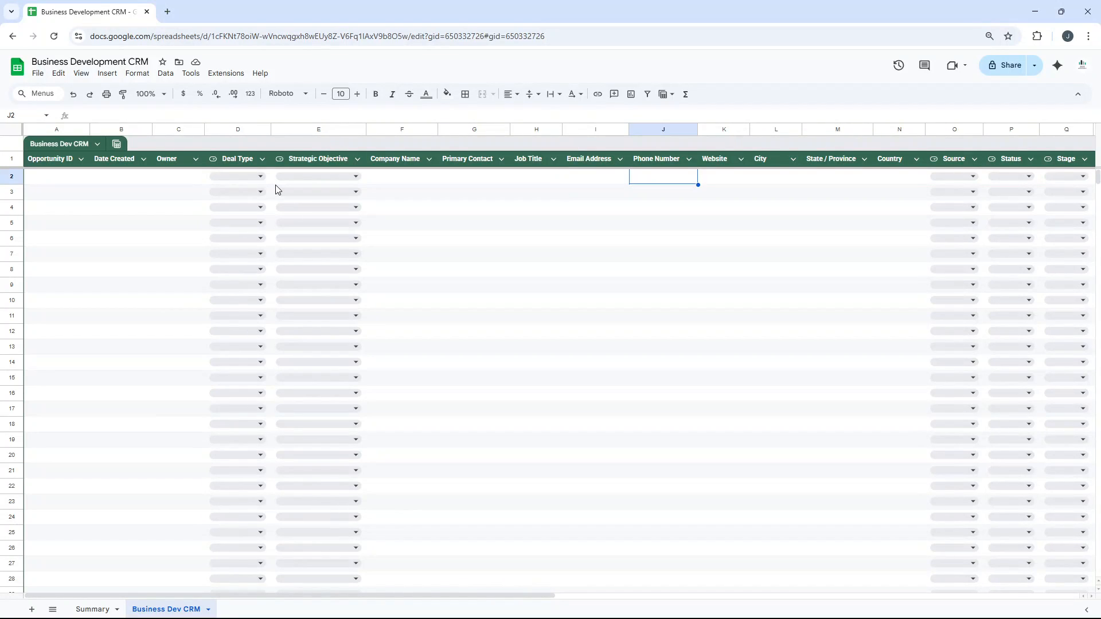
{"action": "key", "text": "Right"}
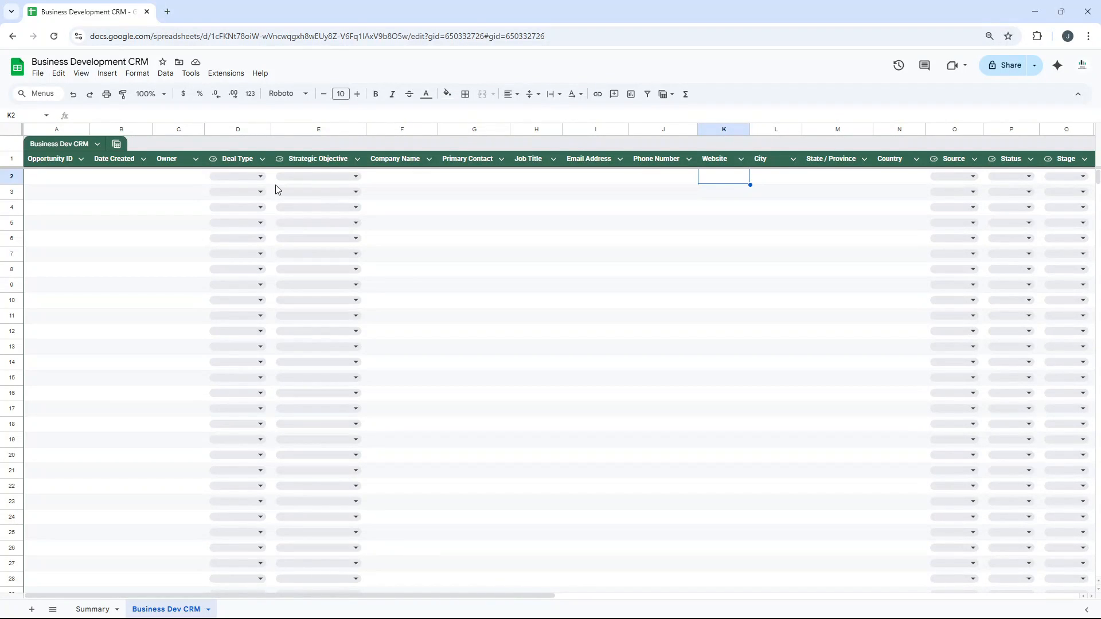
{"action": "key", "text": "Right"}
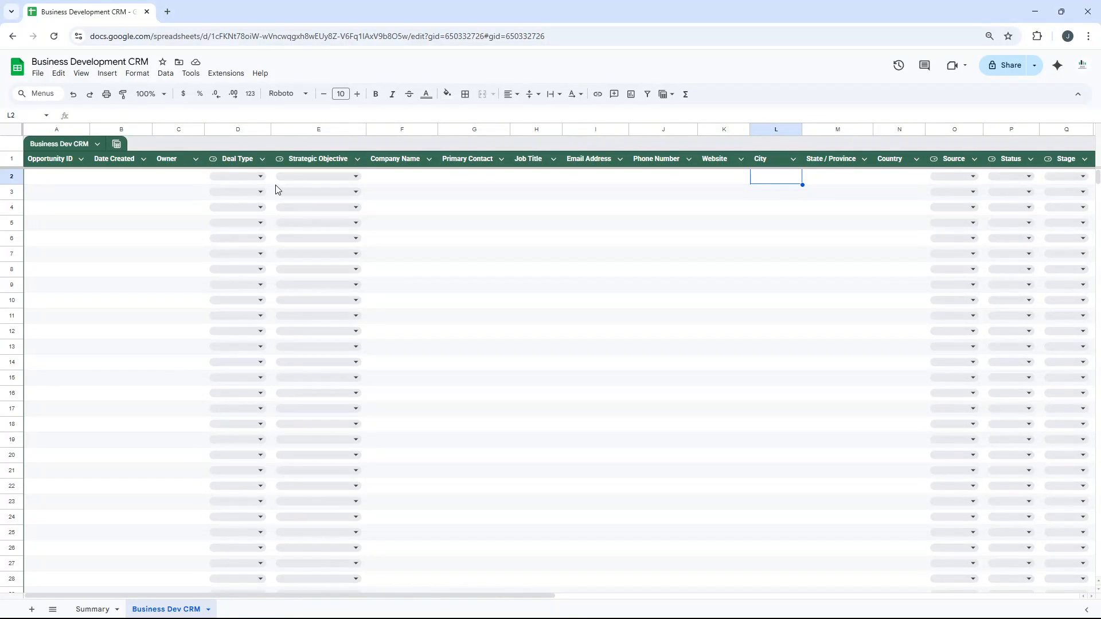
{"action": "key", "text": "Right"}
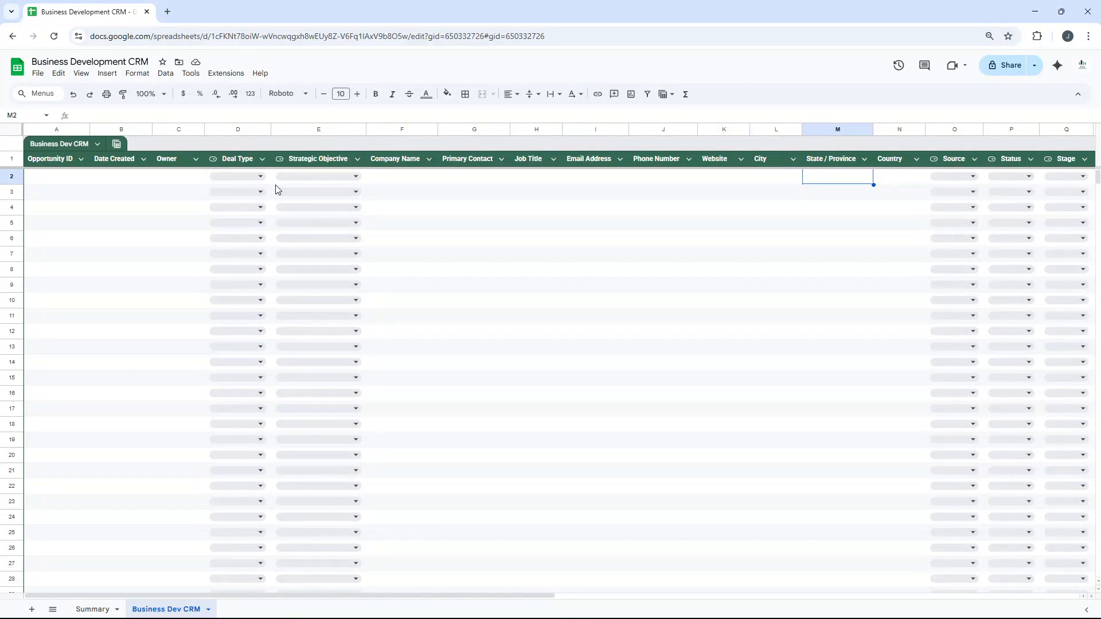
{"action": "key", "text": "Right"}
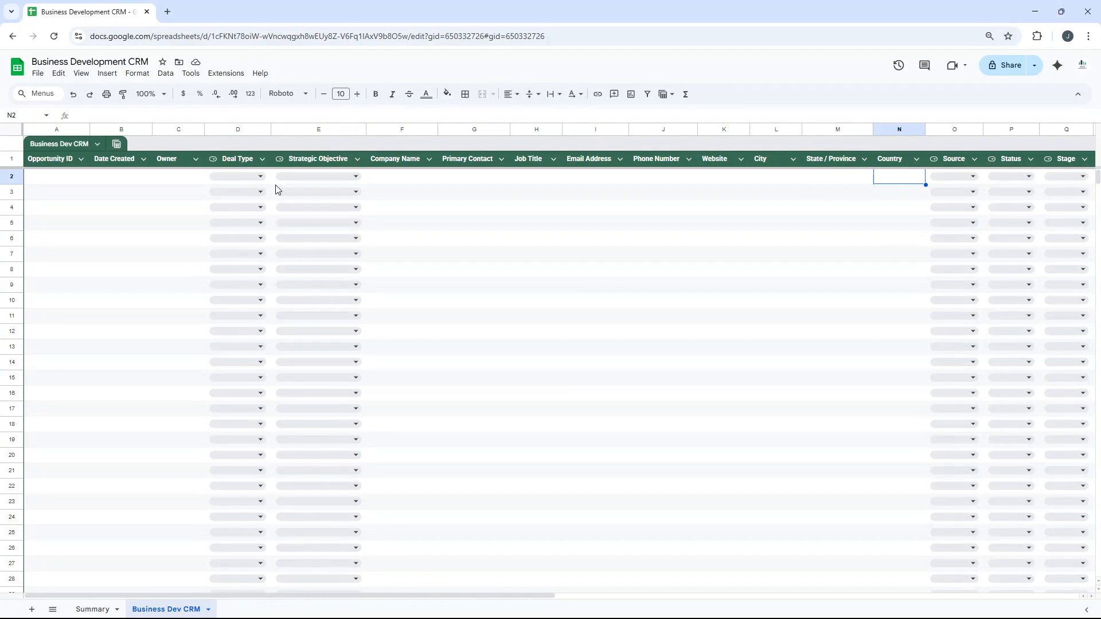
{"action": "key", "text": "Right"}
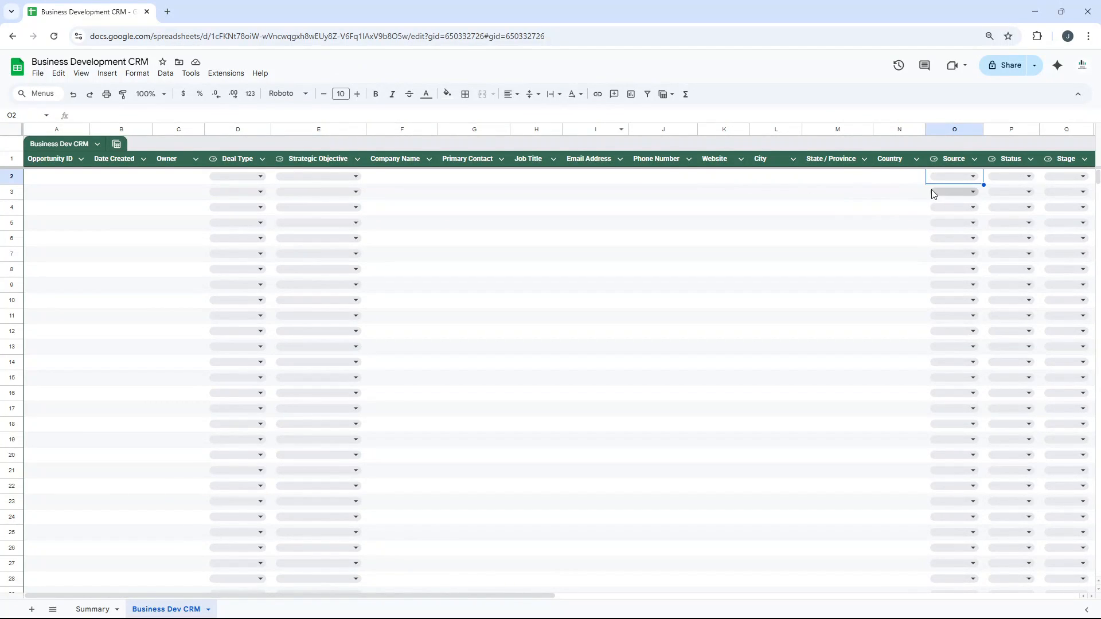
Correct the misspelled "ebsite Inquiry" item in the Source column's dropdown rules to "Website Inquiry" and save the rule.
{"action": "left_click", "coordinate": [962, 175]}
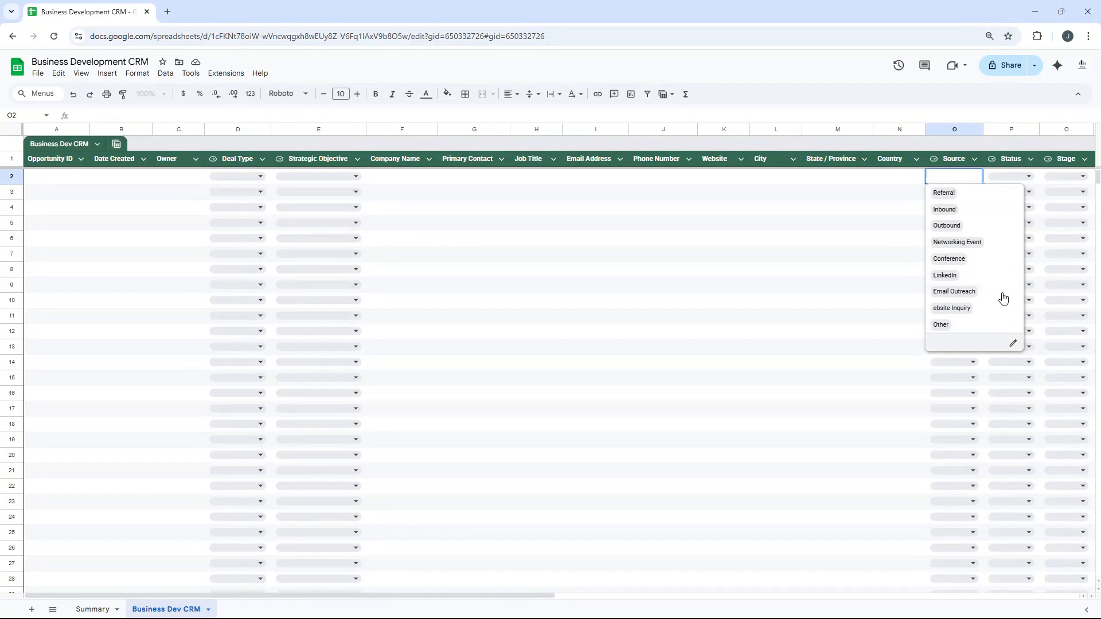
{"action": "left_click", "coordinate": [951, 163]}
{"action": "right_click", "coordinate": [952, 163]}
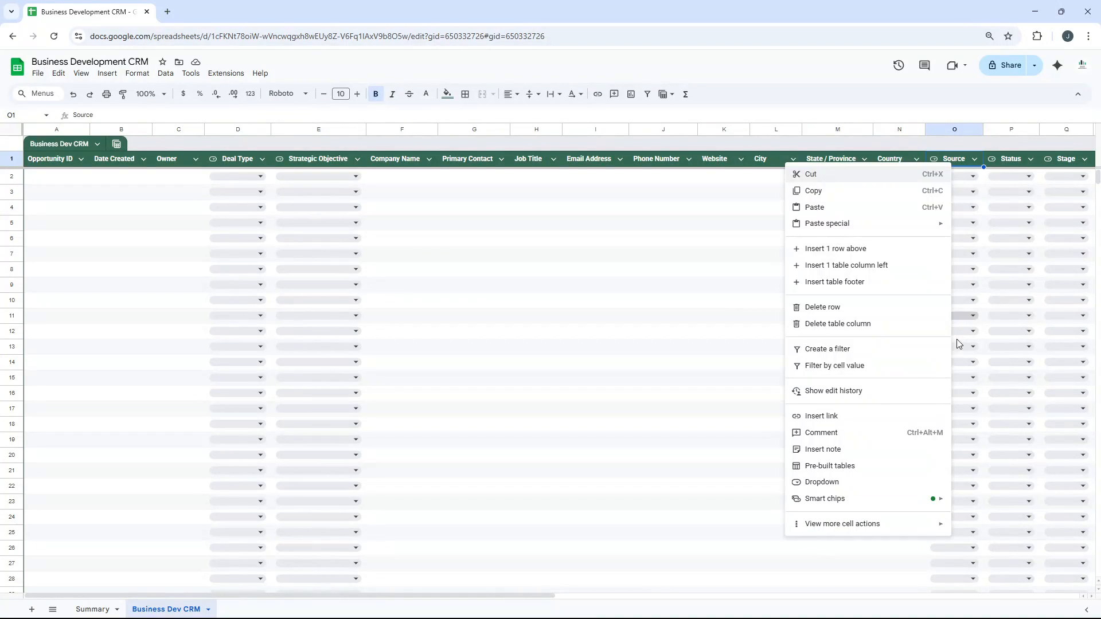
{"action": "left_click", "coordinate": [873, 482]}
{"action": "left_click", "coordinate": [981, 408]}
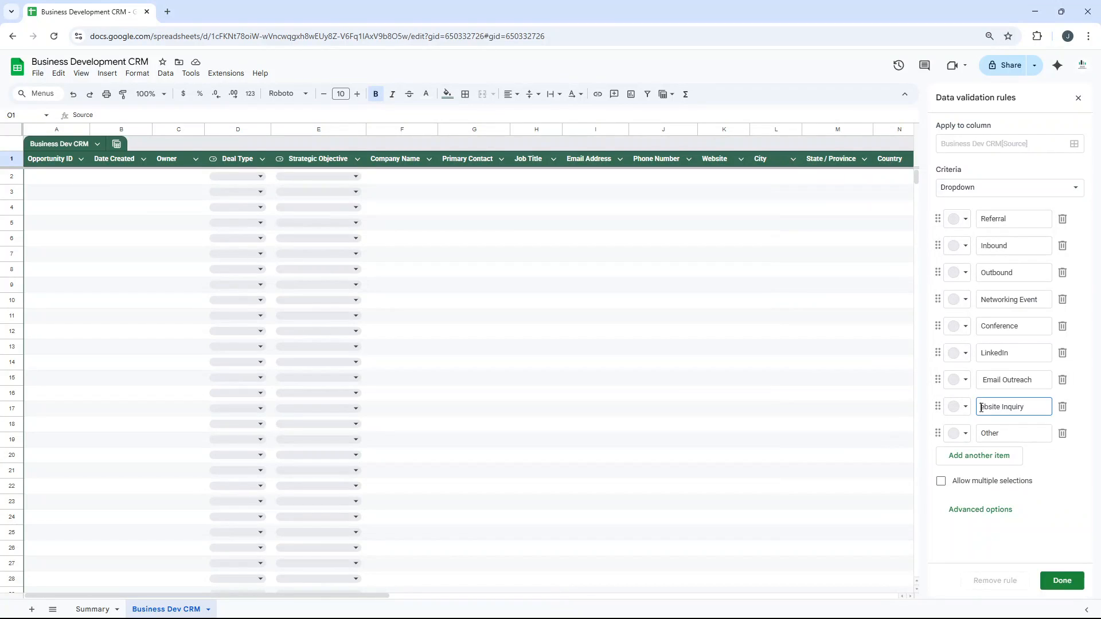
{"action": "left_click", "coordinate": [1063, 581]}
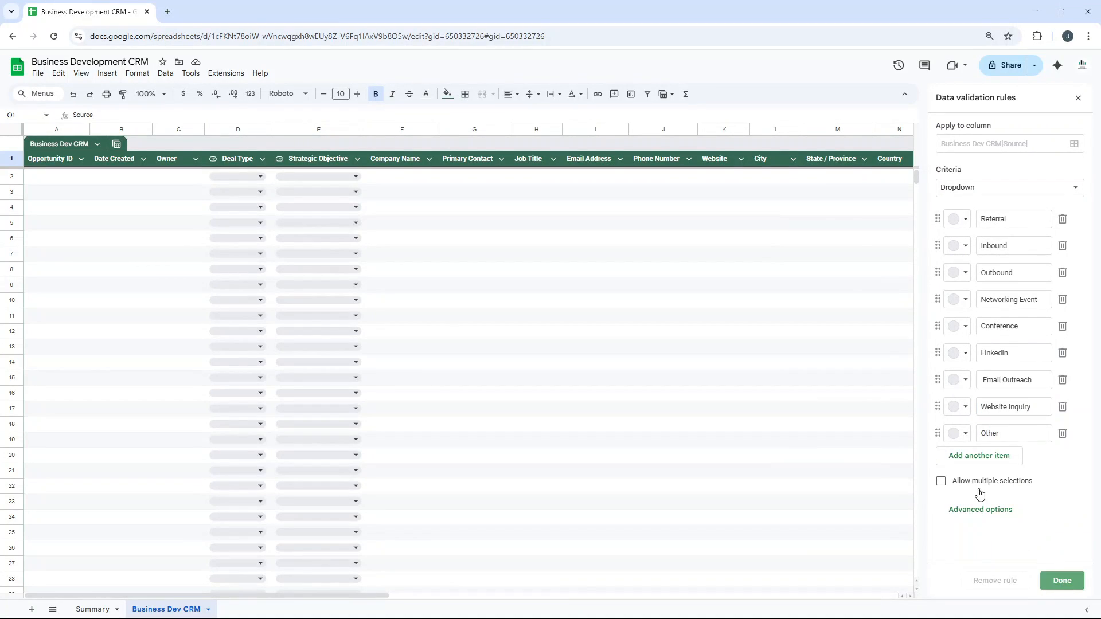
Remove the stray comma from the "Closed-Lost" item in the Status column's dropdown rules.
{"action": "left_click", "coordinate": [845, 183]}
{"action": "key", "text": "Right"}
{"action": "key", "text": "Right"}
{"action": "key", "text": "Right"}
{"action": "key", "text": "Right"}
{"action": "key", "text": "Right"}
{"action": "key", "text": "Right"}
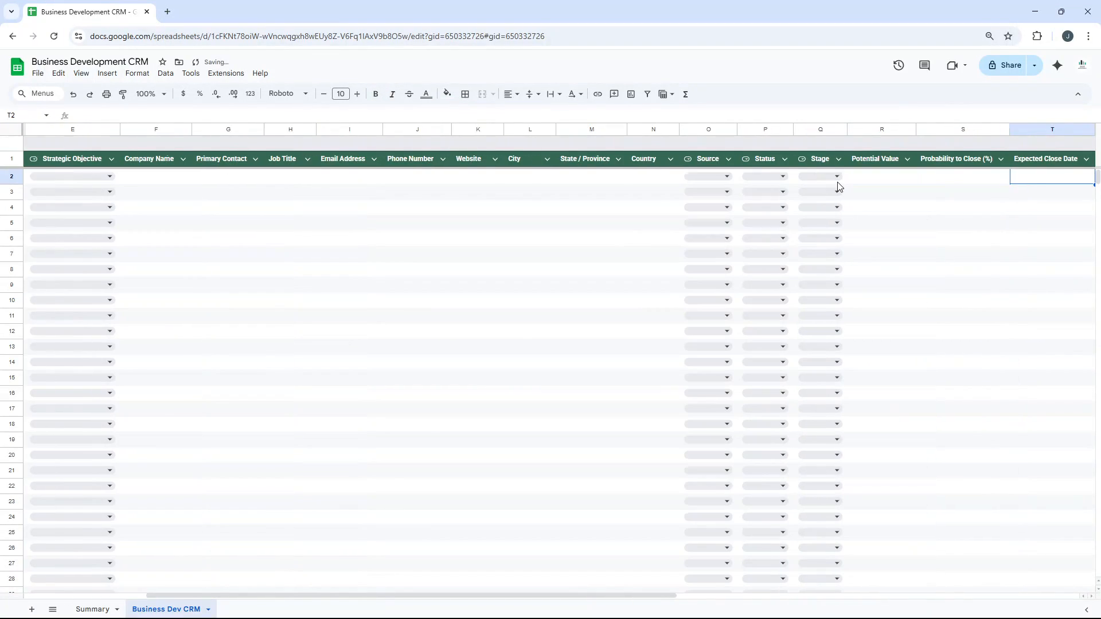
{"action": "left_click", "coordinate": [784, 177]}
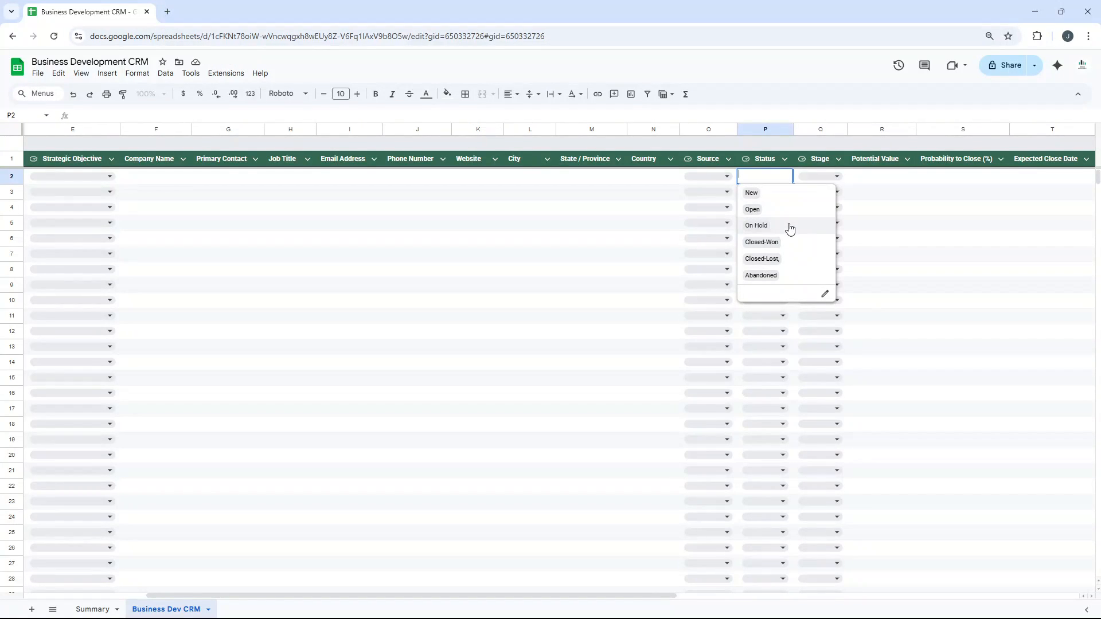
{"action": "left_click", "coordinate": [826, 295]}
{"action": "left_click", "coordinate": [1013, 326]}
{"action": "key", "text": "BackSpace"}
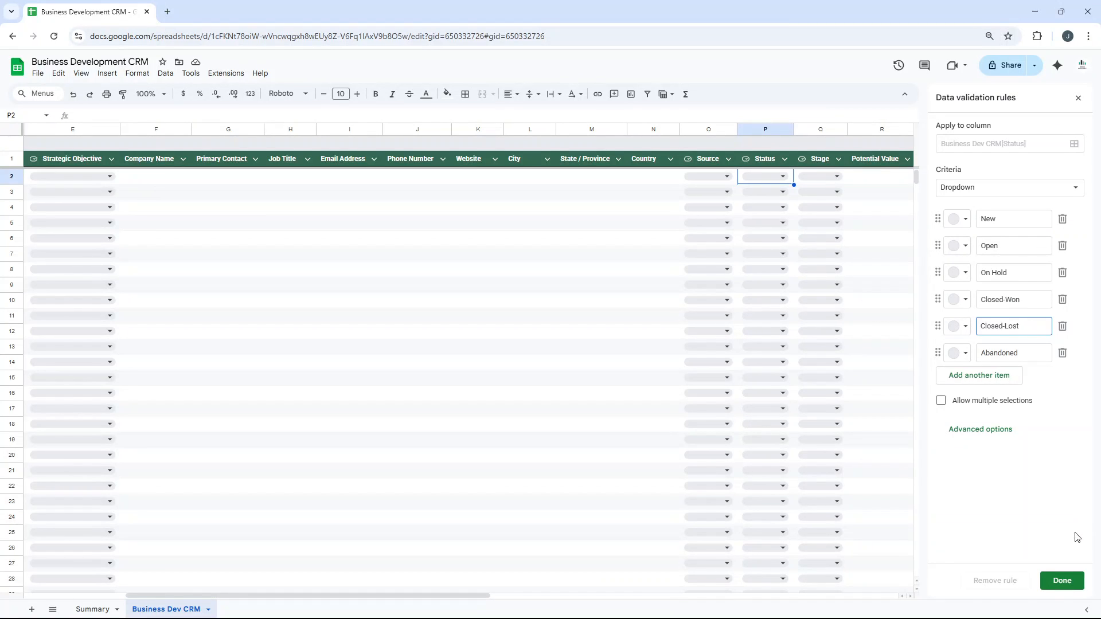
Color the Status options: light grey for New, light green for Open and light yellow for On Hold.
{"action": "left_click", "coordinate": [956, 219]}
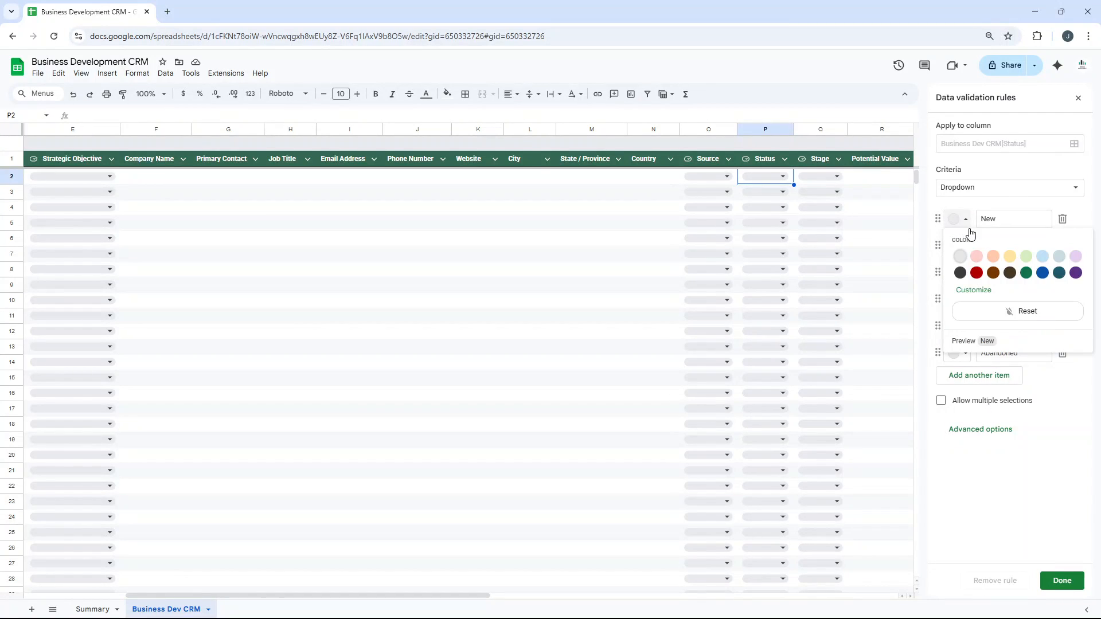
{"action": "left_click", "coordinate": [966, 261]}
{"action": "left_click", "coordinate": [958, 245]}
{"action": "left_click", "coordinate": [1027, 284]}
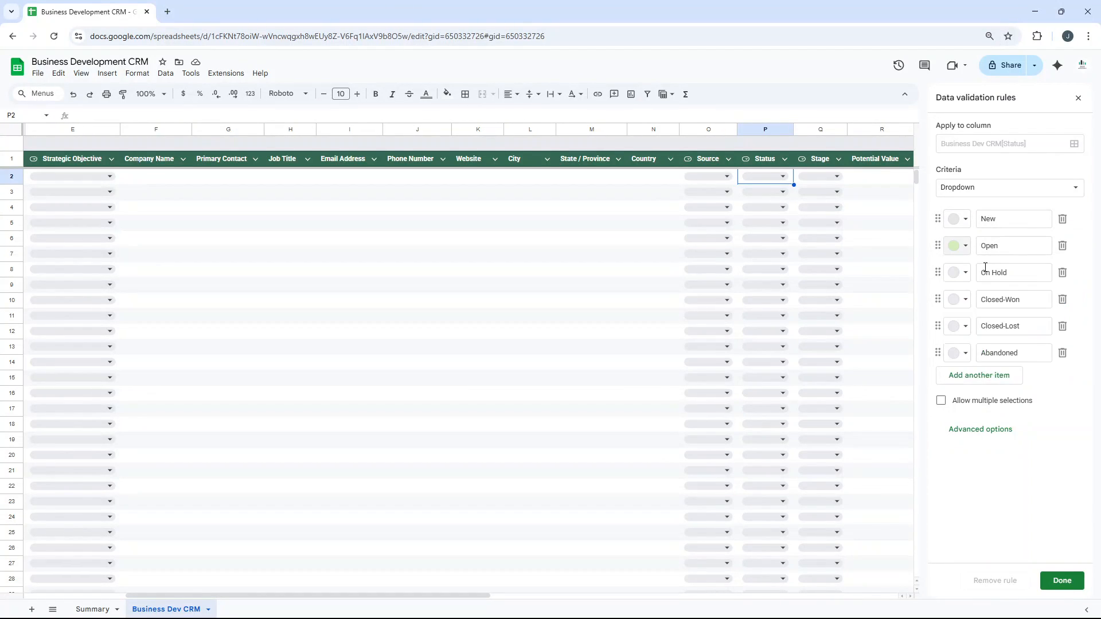
{"action": "left_click", "coordinate": [957, 272]}
{"action": "left_click", "coordinate": [1011, 311]}
Color Closed-Won dark green, Closed-Lost brown and Abandoned dark red in the Status rules, and save the rule.
{"action": "left_click", "coordinate": [964, 297]}
{"action": "left_click", "coordinate": [1026, 353]}
{"action": "left_click", "coordinate": [958, 327]}
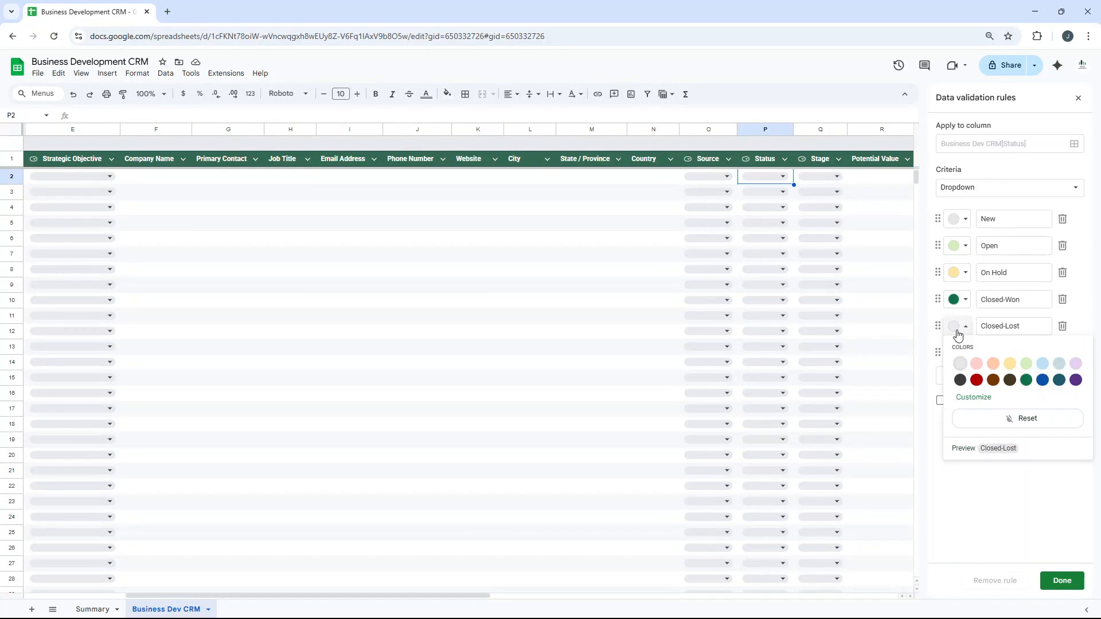
{"action": "left_click", "coordinate": [994, 379]}
{"action": "left_click", "coordinate": [957, 354]}
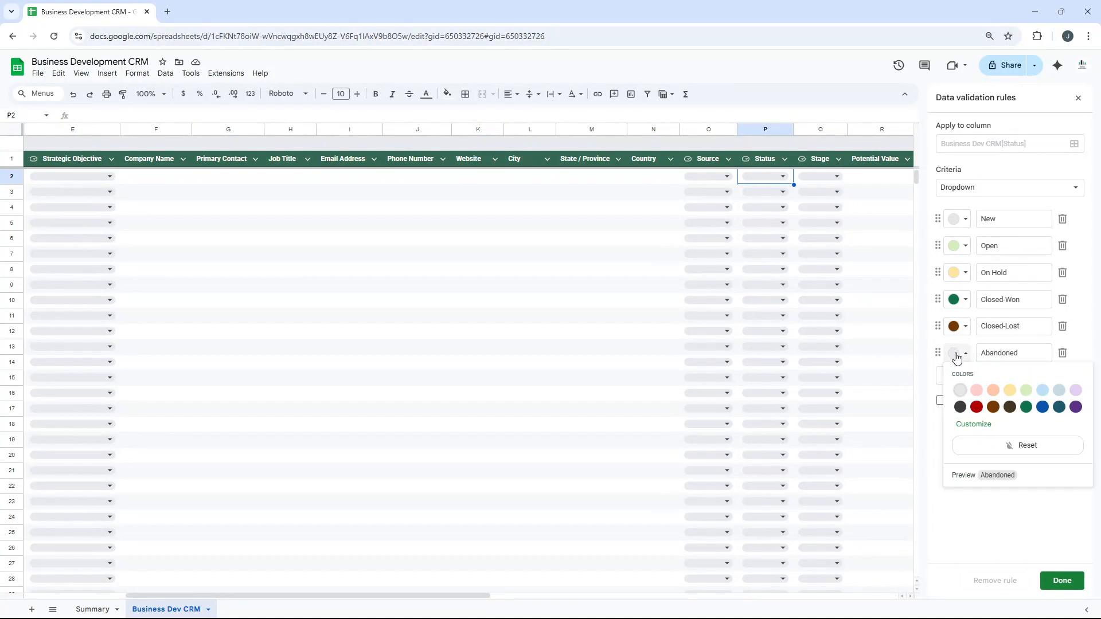
{"action": "left_click", "coordinate": [976, 407]}
{"action": "left_click", "coordinate": [1062, 580]}
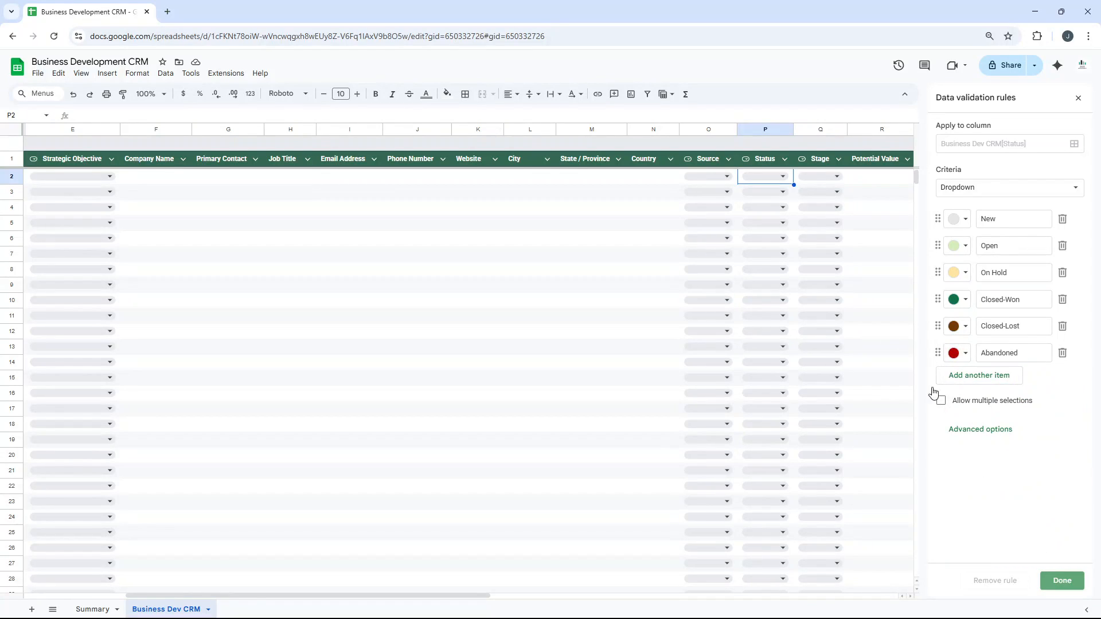
Check the colored Status options in the dropdown of cell P2 and close the list without choosing one.
{"action": "left_click", "coordinate": [781, 175]}
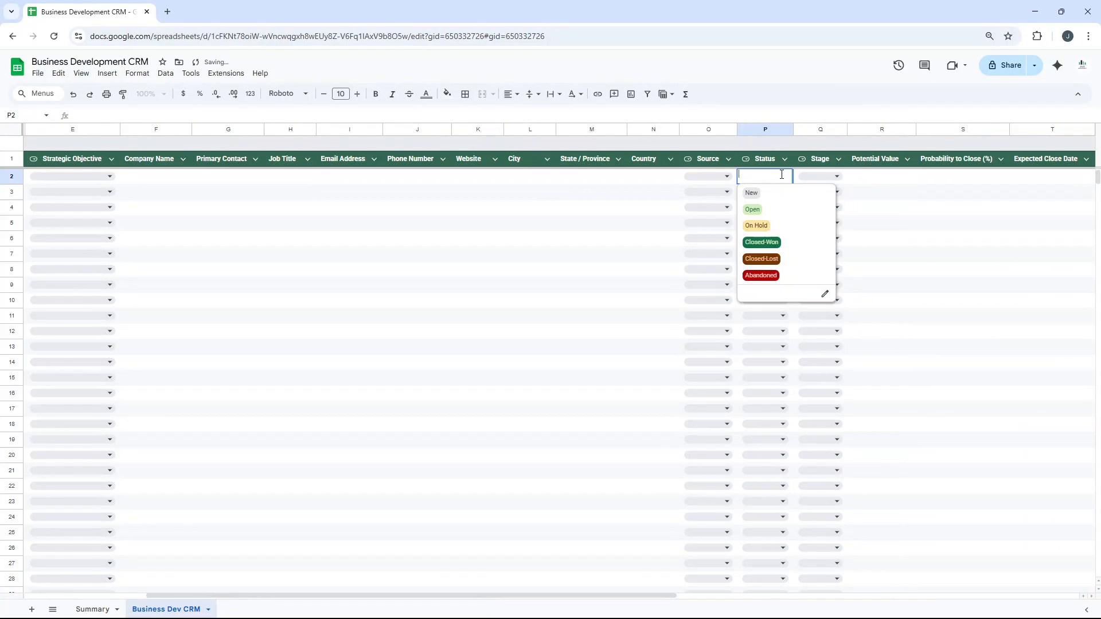
{"action": "left_click", "coordinate": [700, 192]}
{"action": "left_click", "coordinate": [659, 180]}
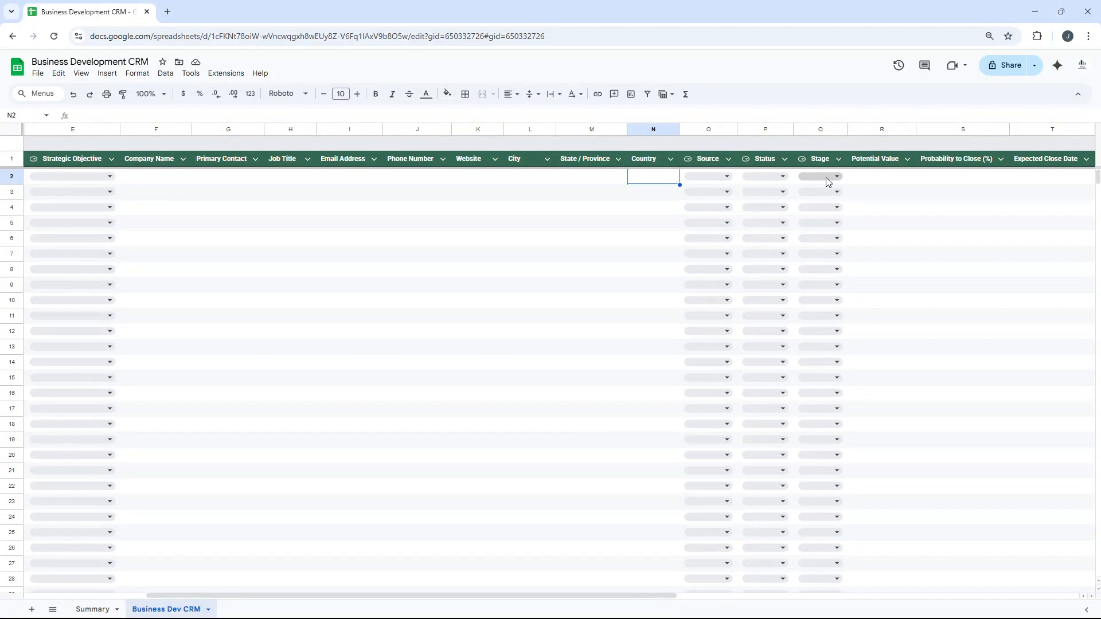
Examine the available Stage options in the dropdown of cell Q2 and close the list.
{"action": "left_click", "coordinate": [827, 179]}
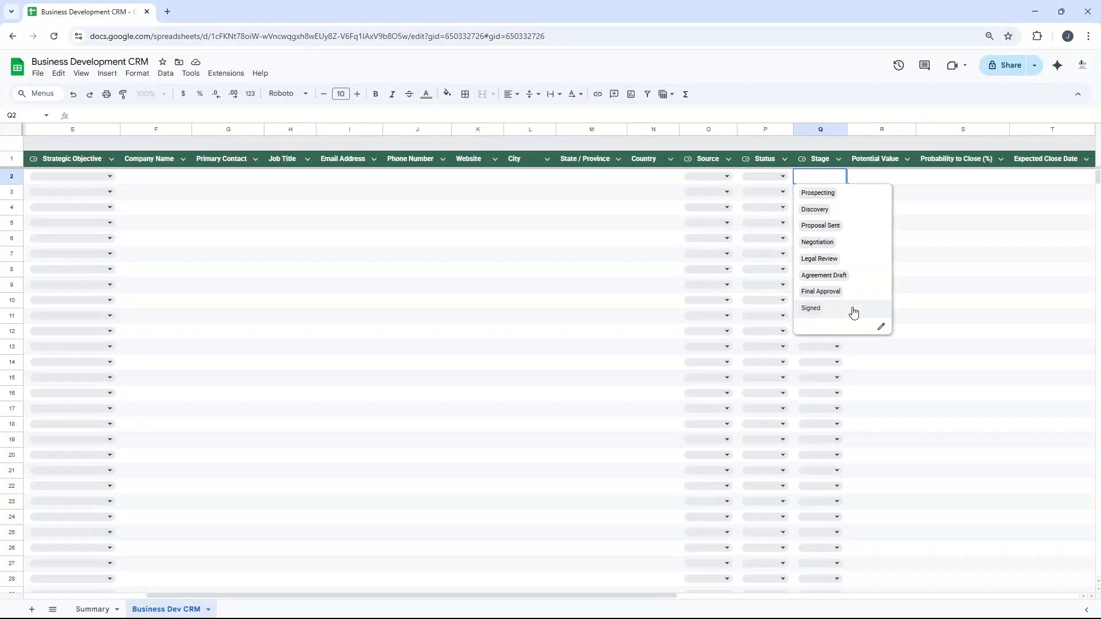
{"action": "left_click", "coordinate": [823, 166]}
{"action": "left_click", "coordinate": [824, 171]}
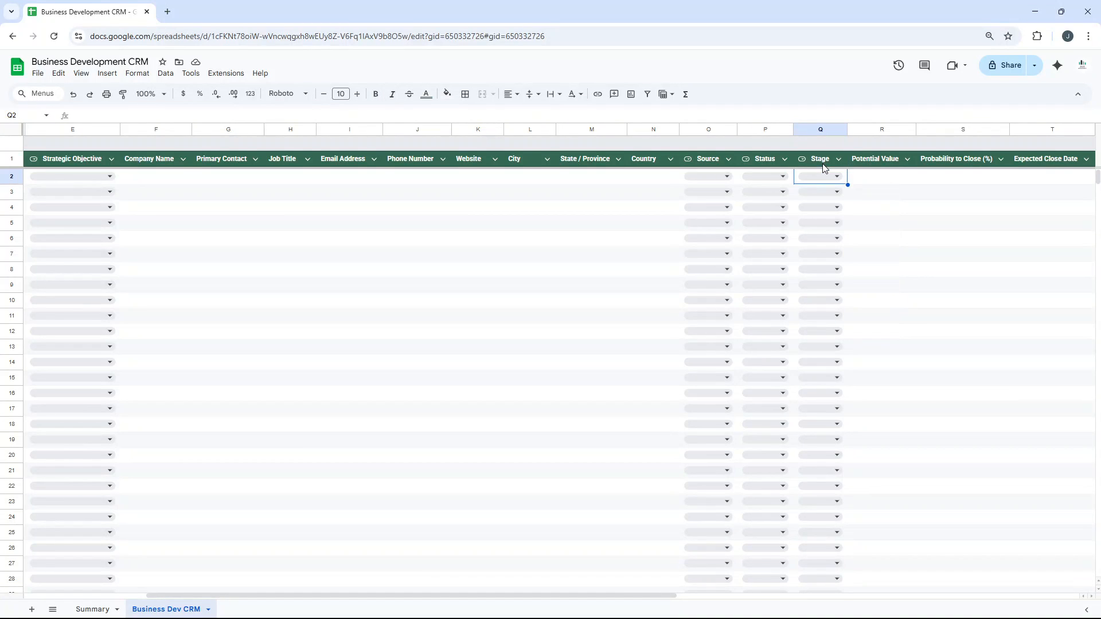
Review the Potential Value and Probability to Close (%) columns to the right of Stage.
{"action": "left_click", "coordinate": [825, 167]}
{"action": "key", "text": "Right"}
{"action": "key", "text": "Right"}
{"action": "key", "text": "Right"}
{"action": "key", "text": "Right"}
{"action": "key", "text": "Right"}
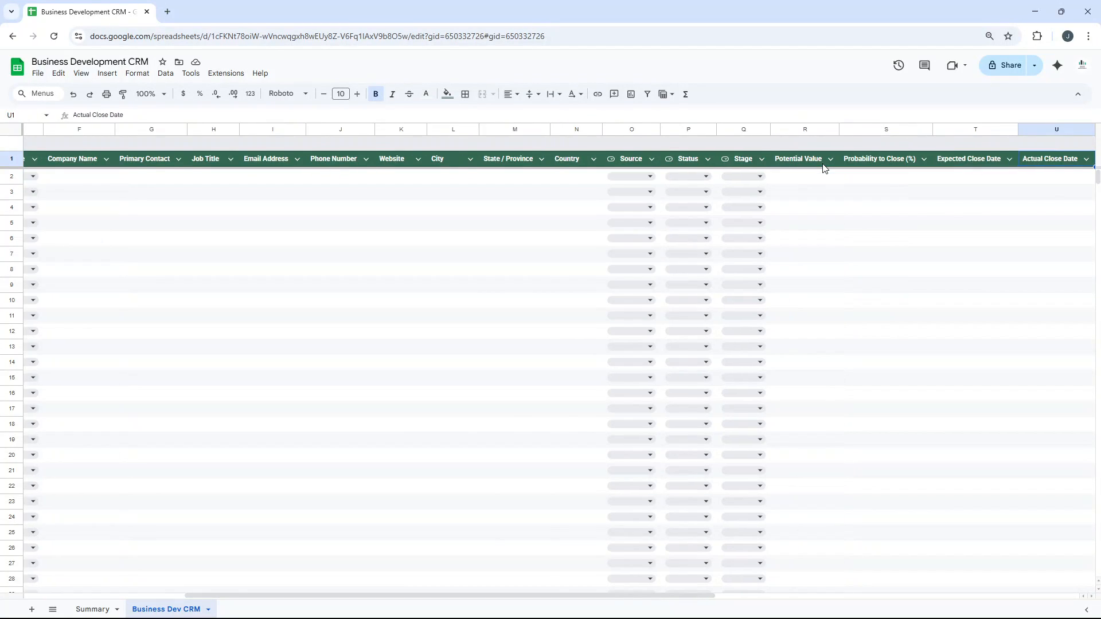
{"action": "left_click", "coordinate": [713, 177]}
{"action": "key", "text": "Up"}
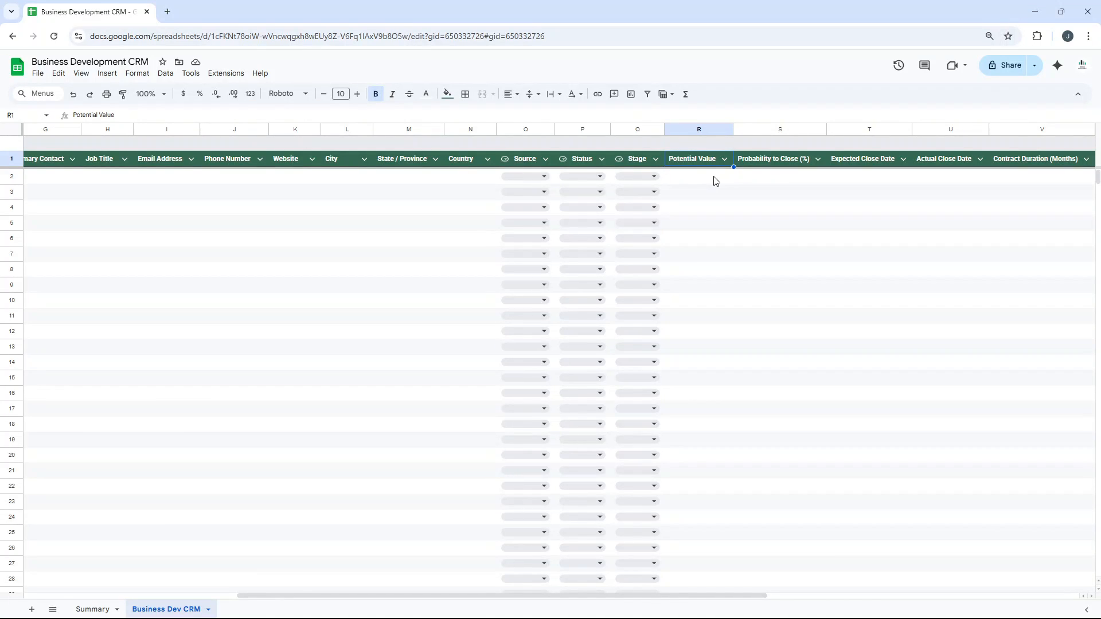
{"action": "key", "text": "Right"}
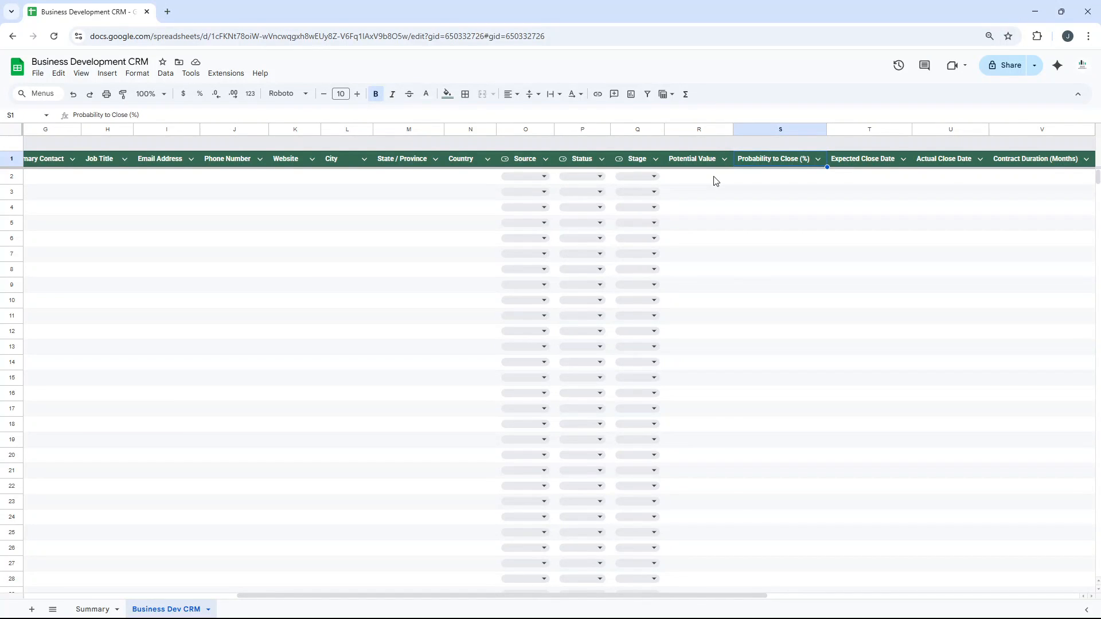
{"action": "key", "text": "Down"}
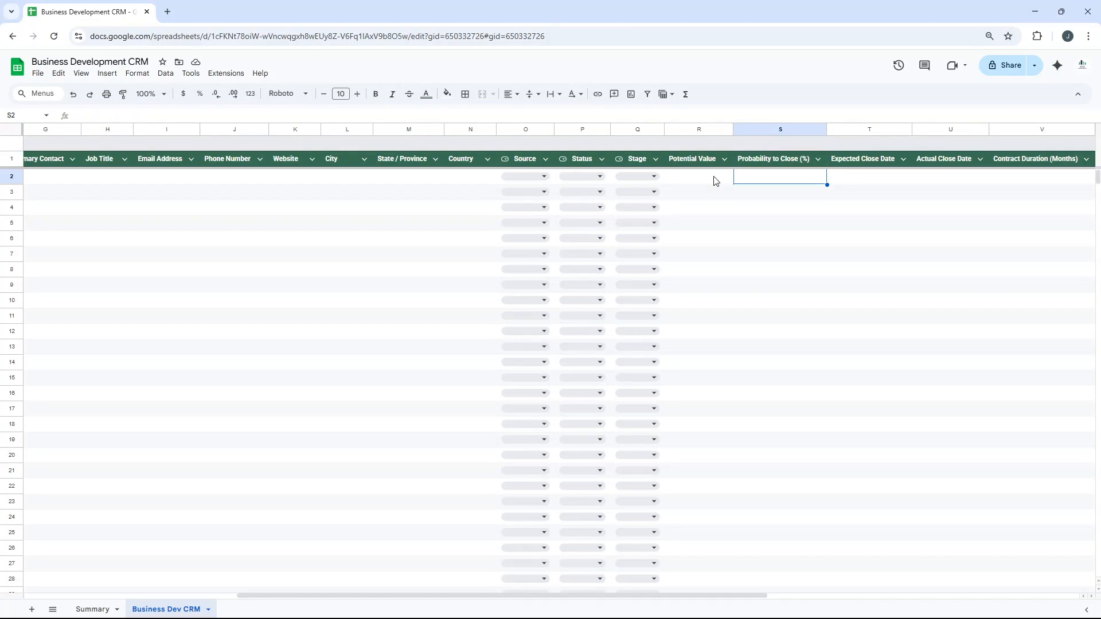
{"action": "key", "text": "Up"}
Review the Expected Close Date and Actual Close Date column headers together.
{"action": "key", "text": "Right"}
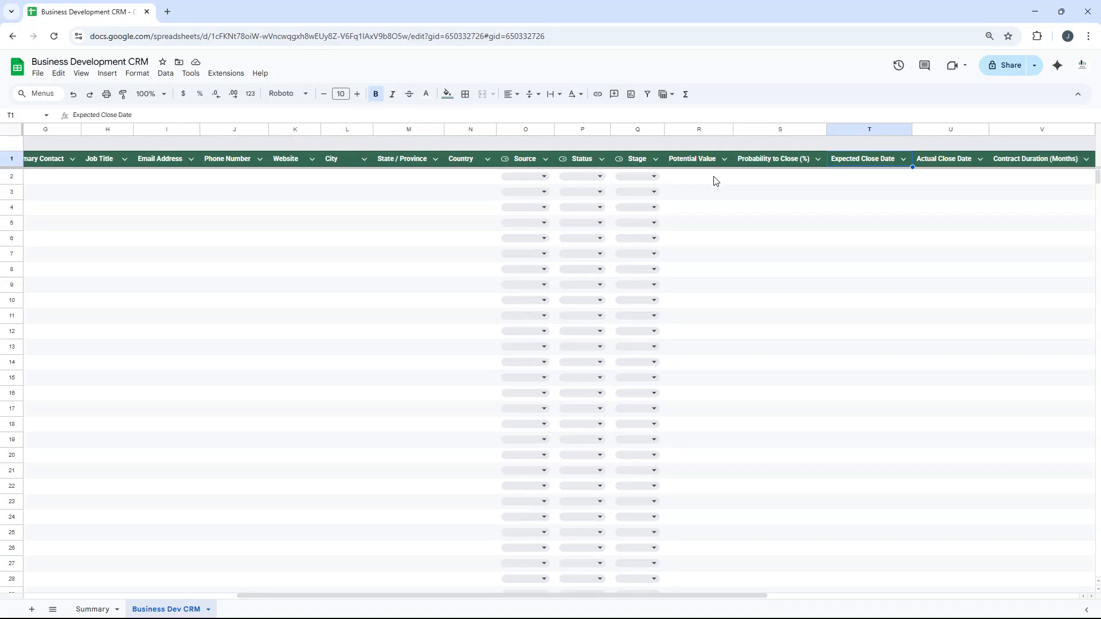
{"action": "key", "text": "Right"}
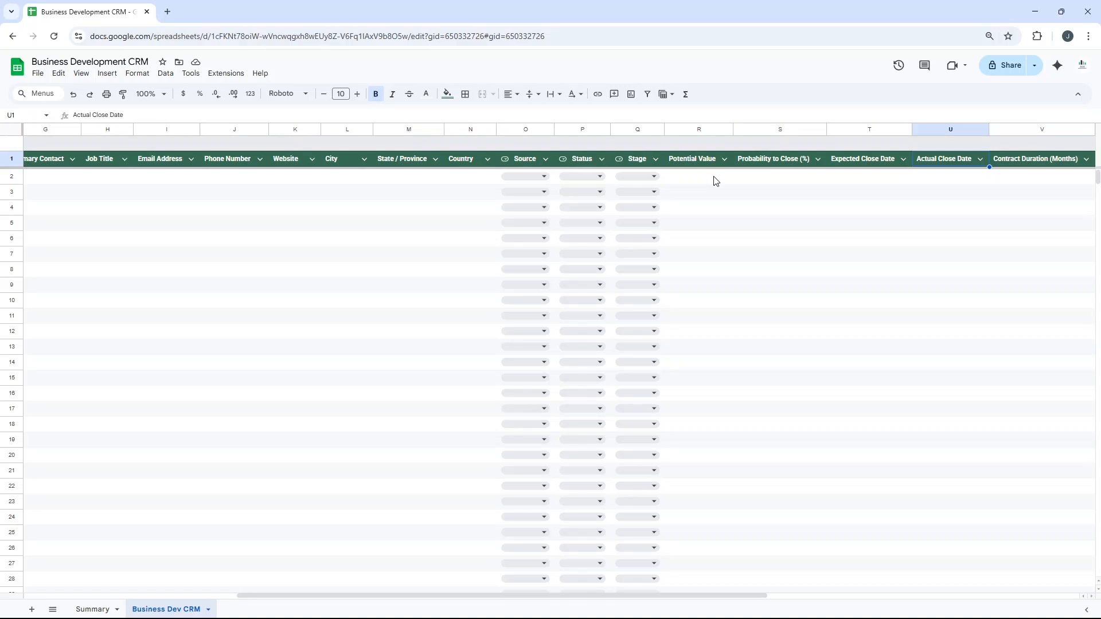
{"action": "left_click", "coordinate": [879, 158]}
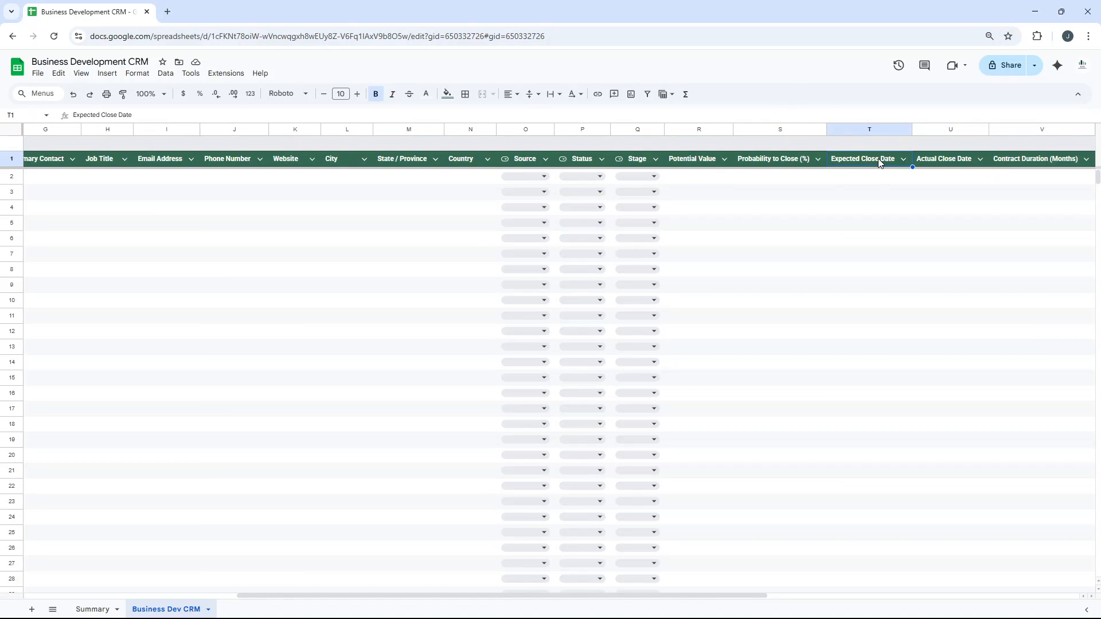
{"action": "left_click", "coordinate": [968, 167]}
{"action": "left_click", "coordinate": [889, 164], "text": "shift"}
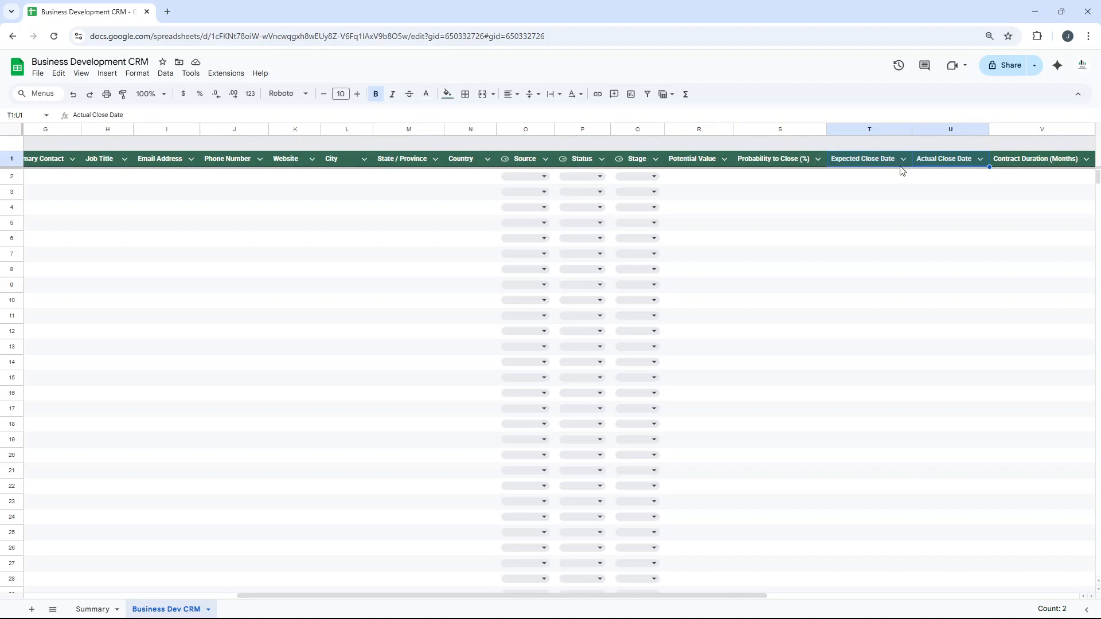
Bring the following columns into view and review the Contract Duration (Months) column at cell V2.
{"action": "left_click", "coordinate": [936, 181]}
{"action": "key", "text": "Right"}
{"action": "key", "text": "Right"}
{"action": "key", "text": "Right"}
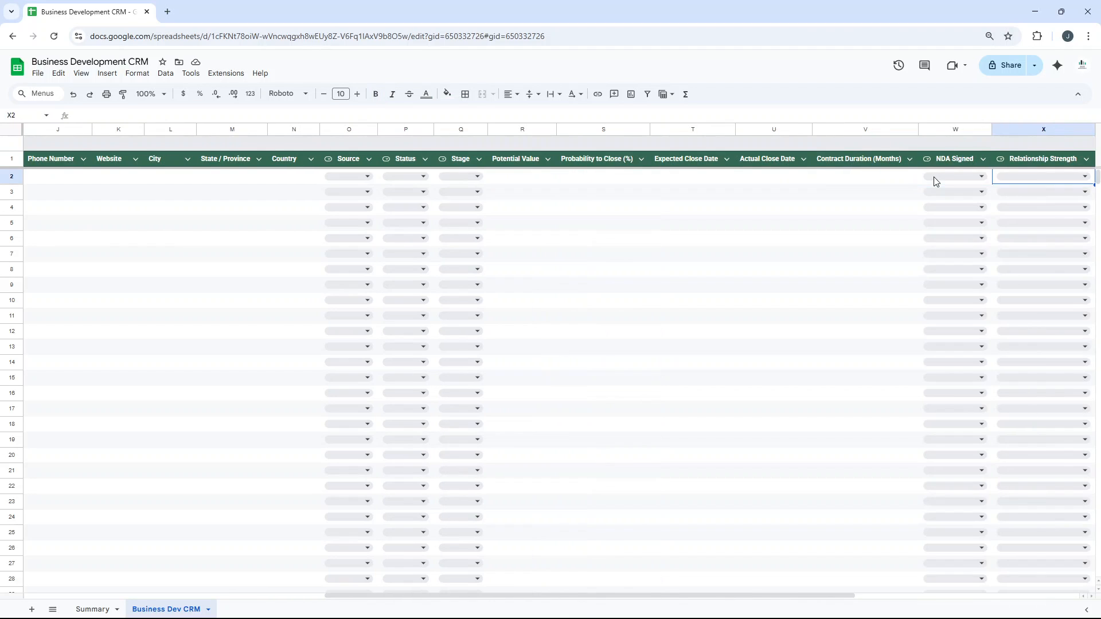
{"action": "left_click", "coordinate": [885, 182]}
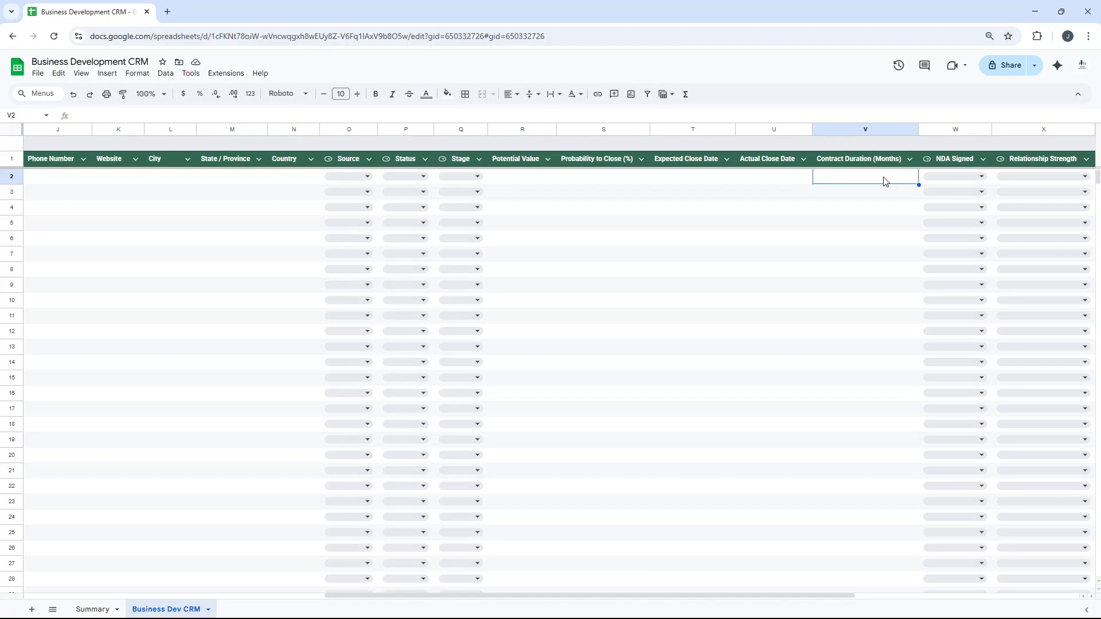
Examine the NDA Signed options in the dropdown of cell W2.
{"action": "key", "text": "Right"}
{"action": "key", "text": "Right"}
{"action": "key", "text": "Right"}
{"action": "key", "text": "Right"}
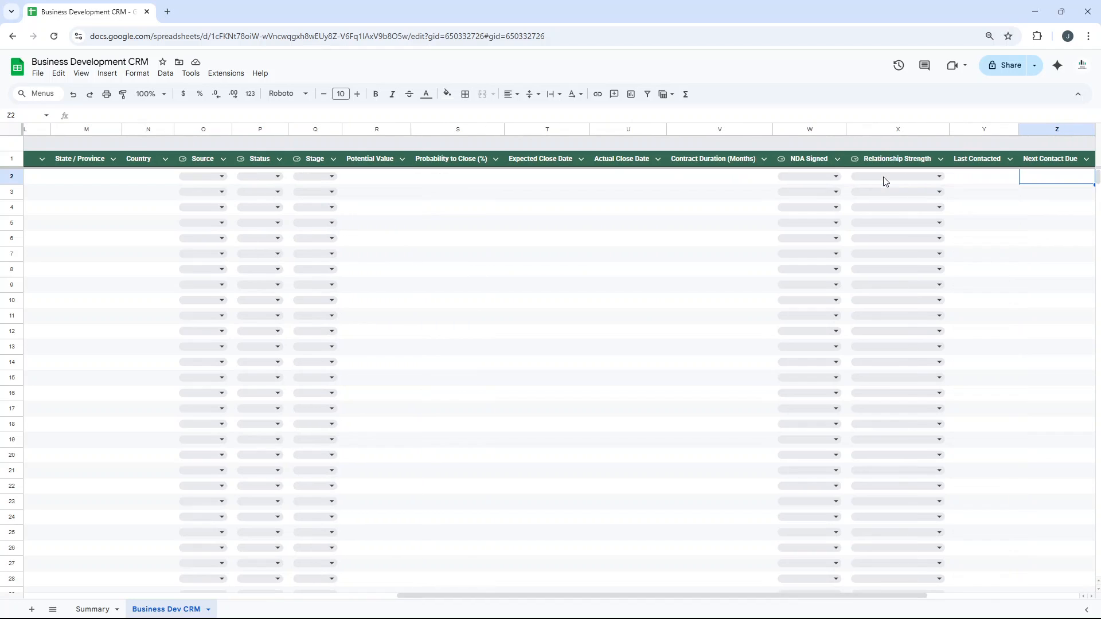
{"action": "left_click", "coordinate": [827, 178]}
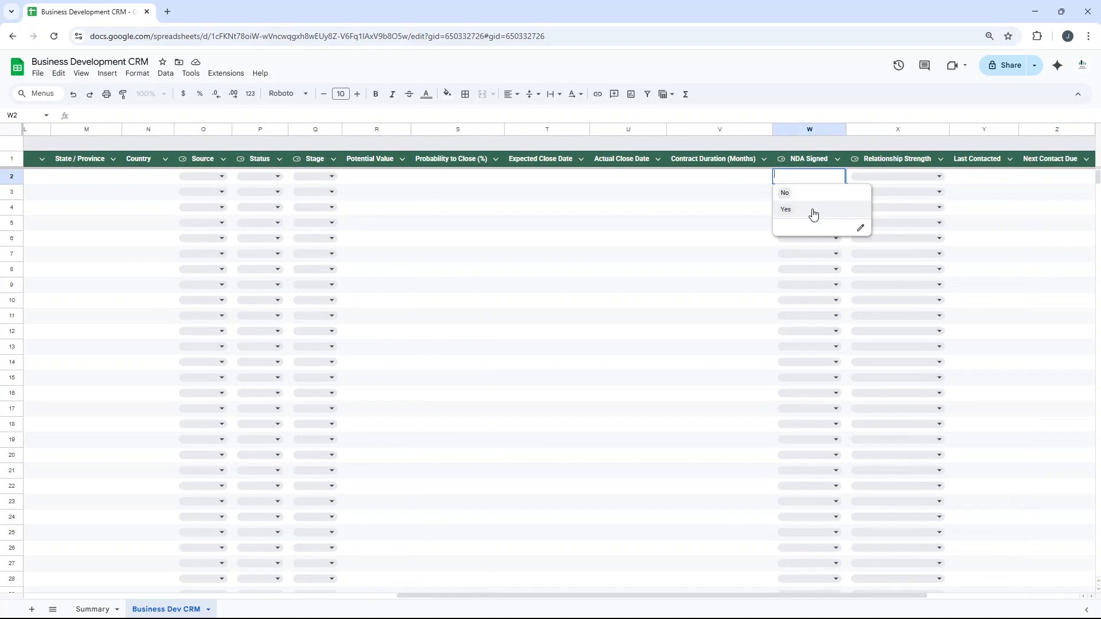
Close the NDA Signed list and examine the Relationship Strength rating options in the dropdown of cell X2.
{"action": "left_click", "coordinate": [810, 160]}
{"action": "key", "text": "Right"}
{"action": "key", "text": "Right"}
{"action": "key", "text": "Right"}
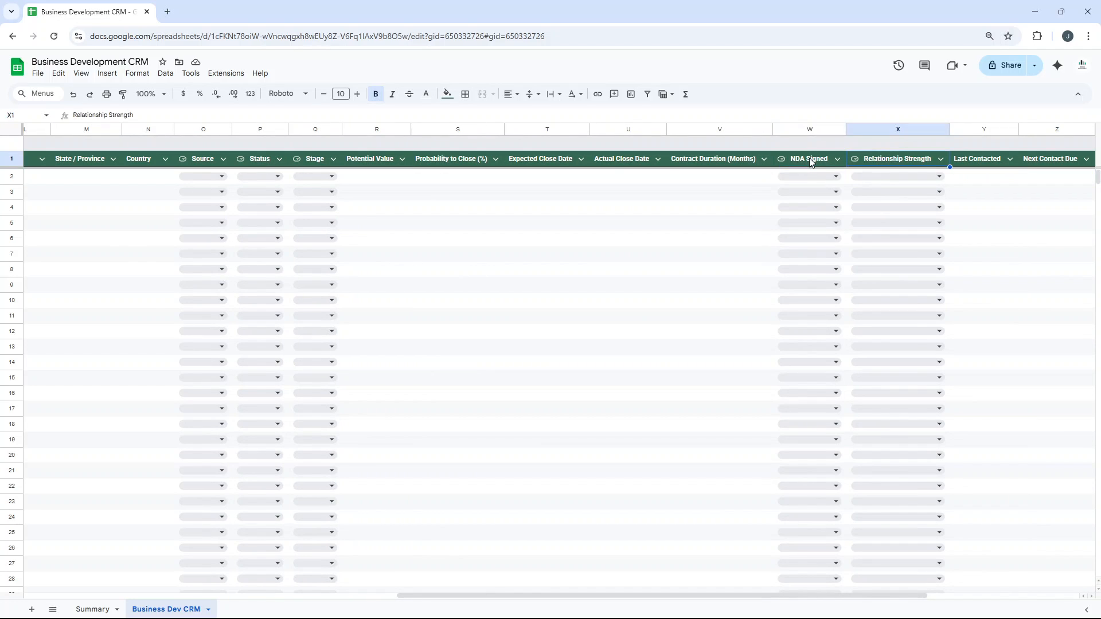
{"action": "key", "text": "Right"}
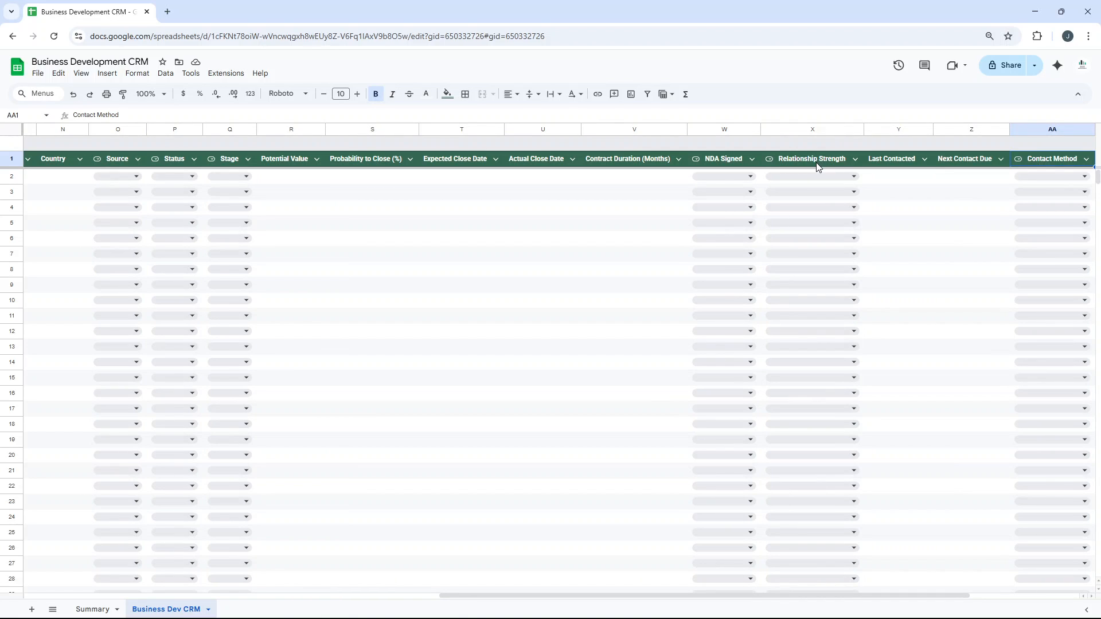
{"action": "left_click", "coordinate": [817, 180]}
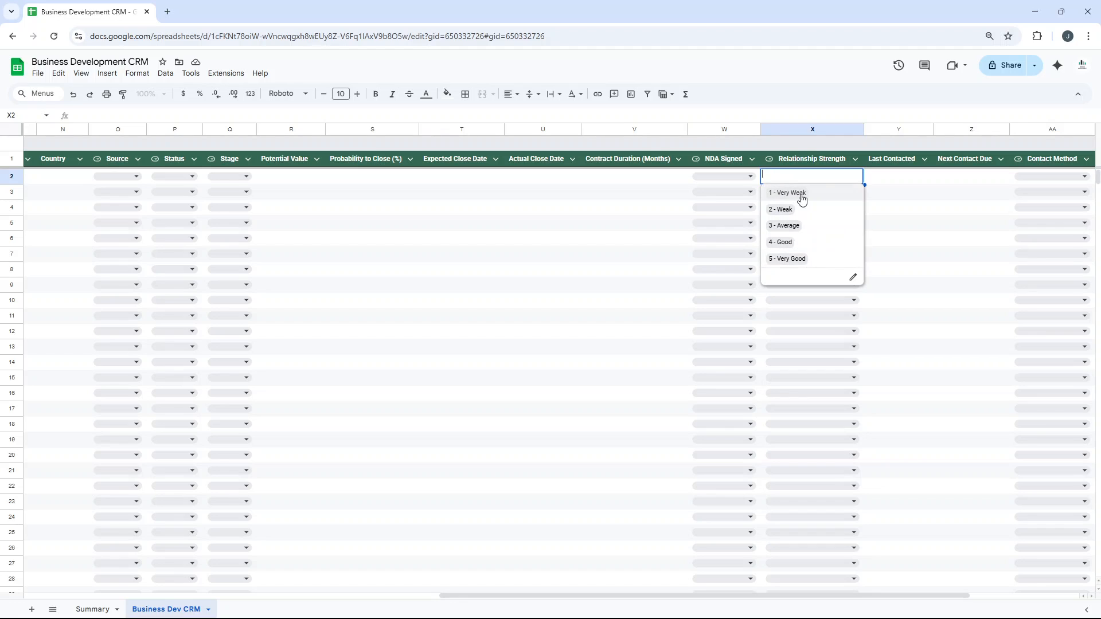
Review the Last Contacted and Next Contact Due columns at cells Y2 and Z2.
{"action": "left_click", "coordinate": [915, 180]}
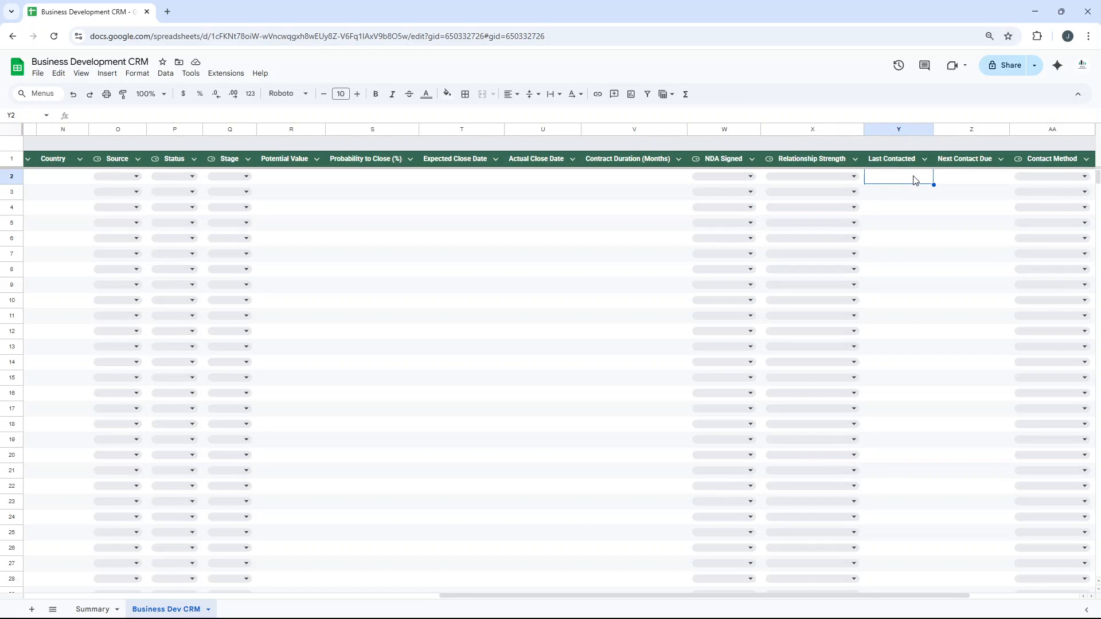
{"action": "key", "text": "Right"}
{"action": "key", "text": "Right"}
{"action": "key", "text": "Right"}
{"action": "left_click", "coordinate": [826, 177]}
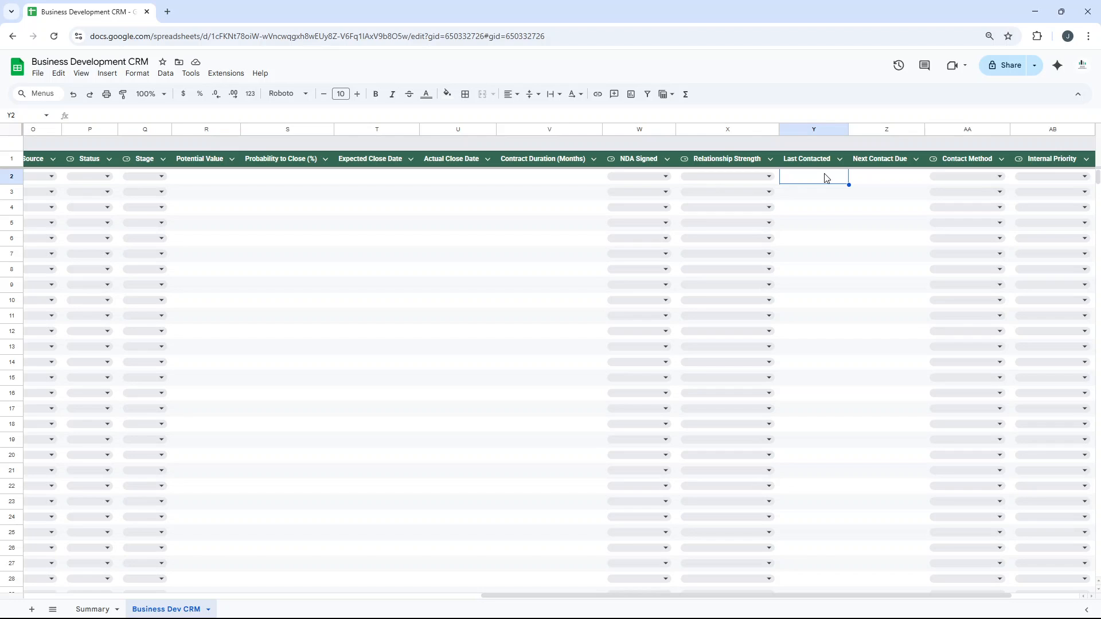
{"action": "key", "text": "Right"}
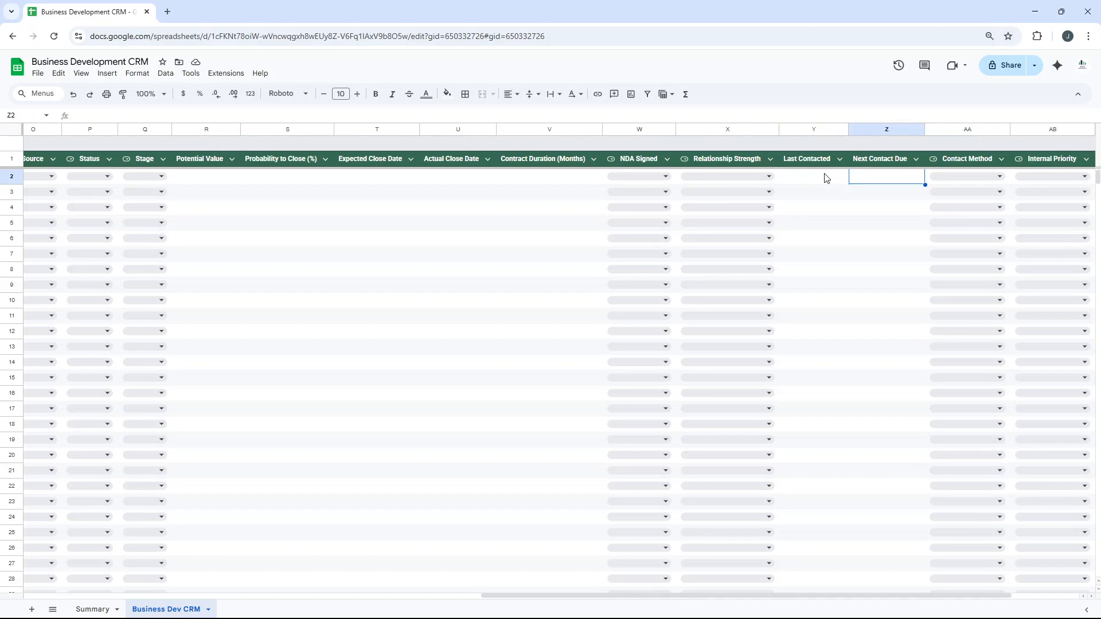
Examine the Contact Method options in the dropdown of cell AA2 and close the list without choosing one.
{"action": "key", "text": "Right"}
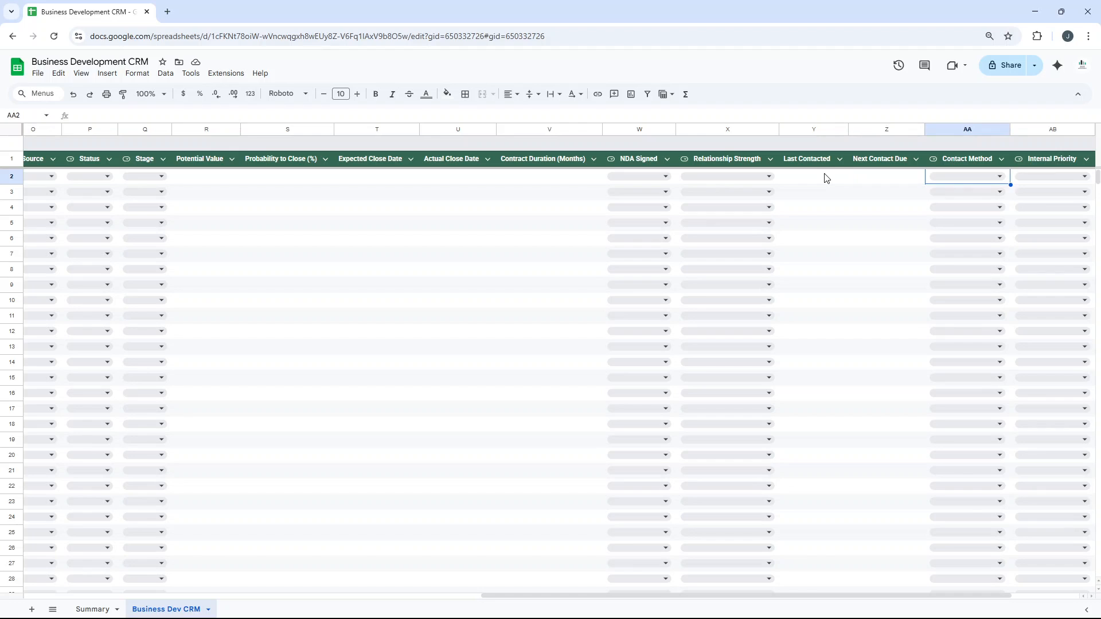
{"action": "left_click", "coordinate": [992, 180]}
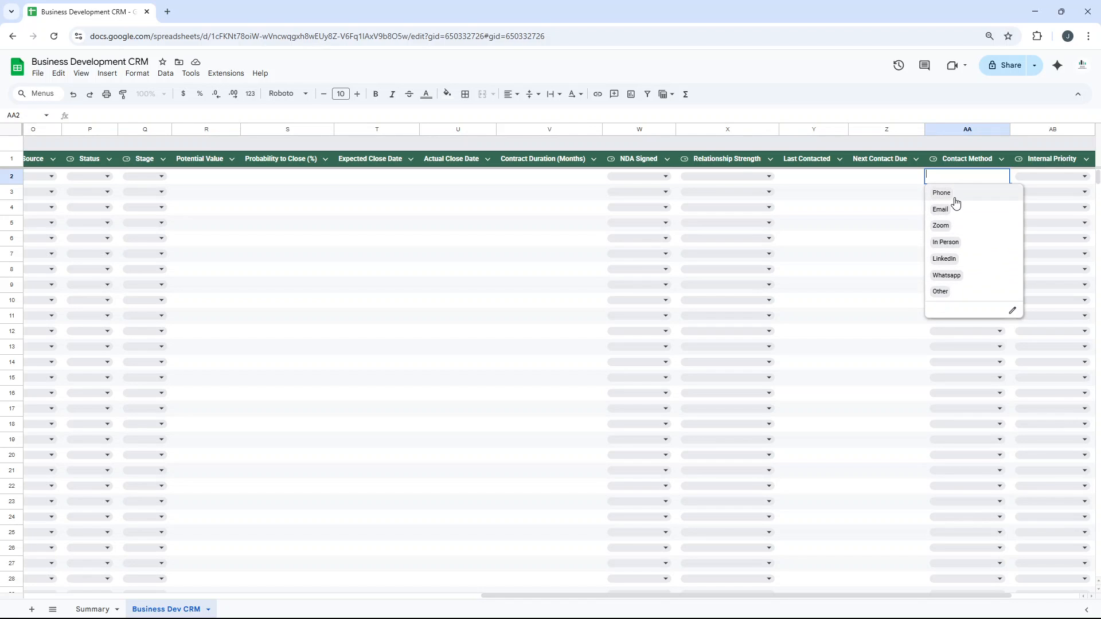
{"action": "key", "text": "Escape"}
Examine the Internal Priority options in the dropdown of cell AB2, and move on to the Next Step column.
{"action": "key", "text": "Right"}
{"action": "key", "text": "Right"}
{"action": "key", "text": "Right"}
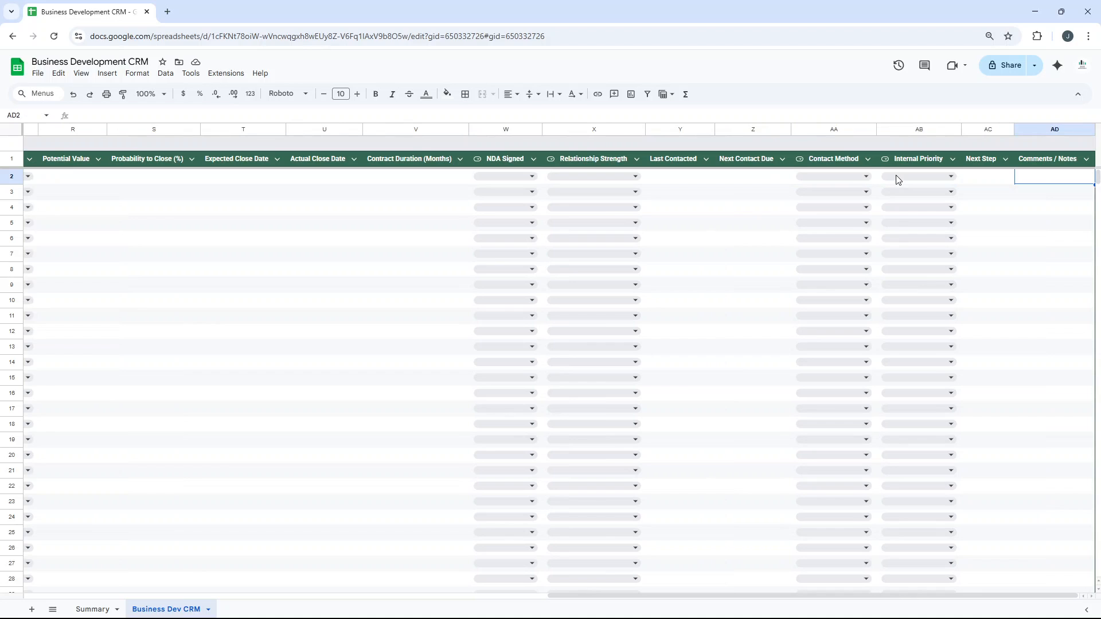
{"action": "left_click", "coordinate": [909, 178]}
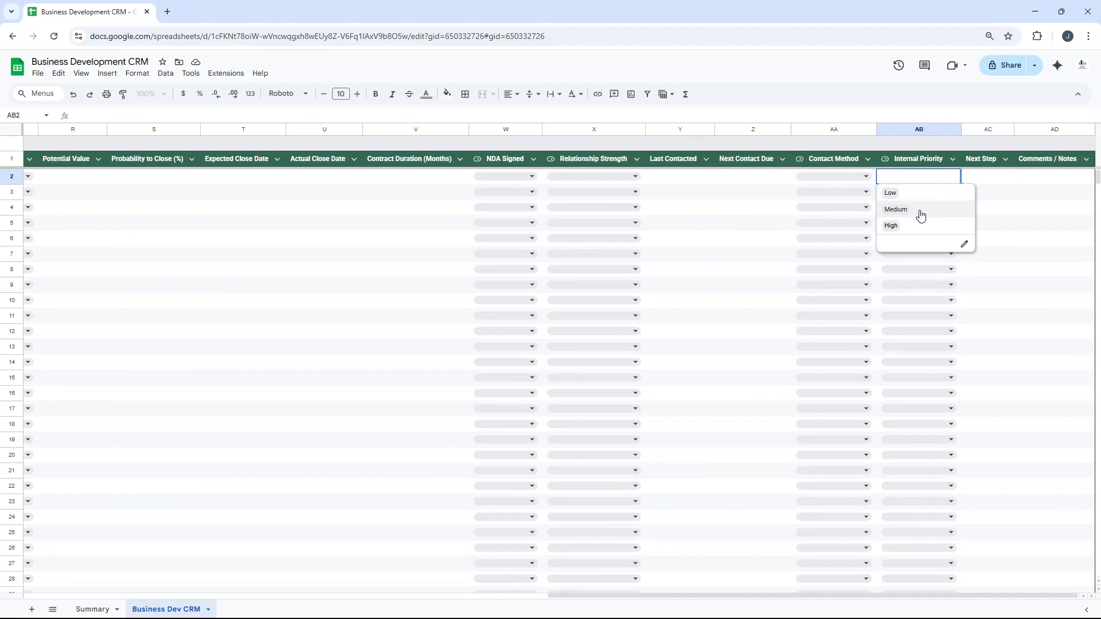
{"action": "left_click", "coordinate": [990, 185]}
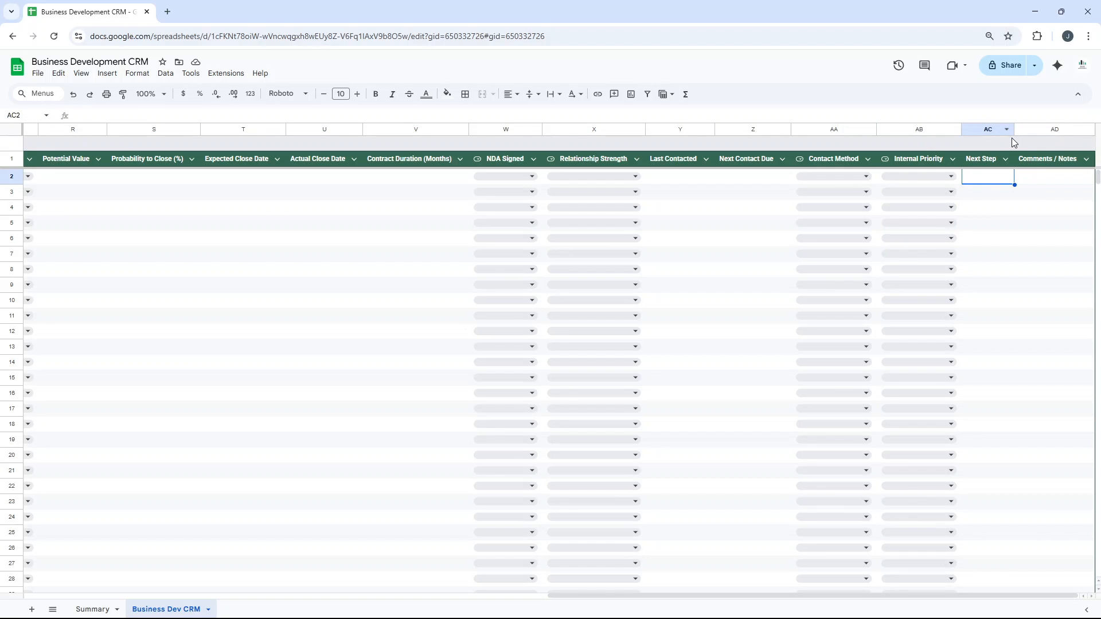
Review the Comments / Notes column at cell AD2, and return to the Opportunity ID column at the start of the table.
{"action": "left_click", "coordinate": [1043, 187]}
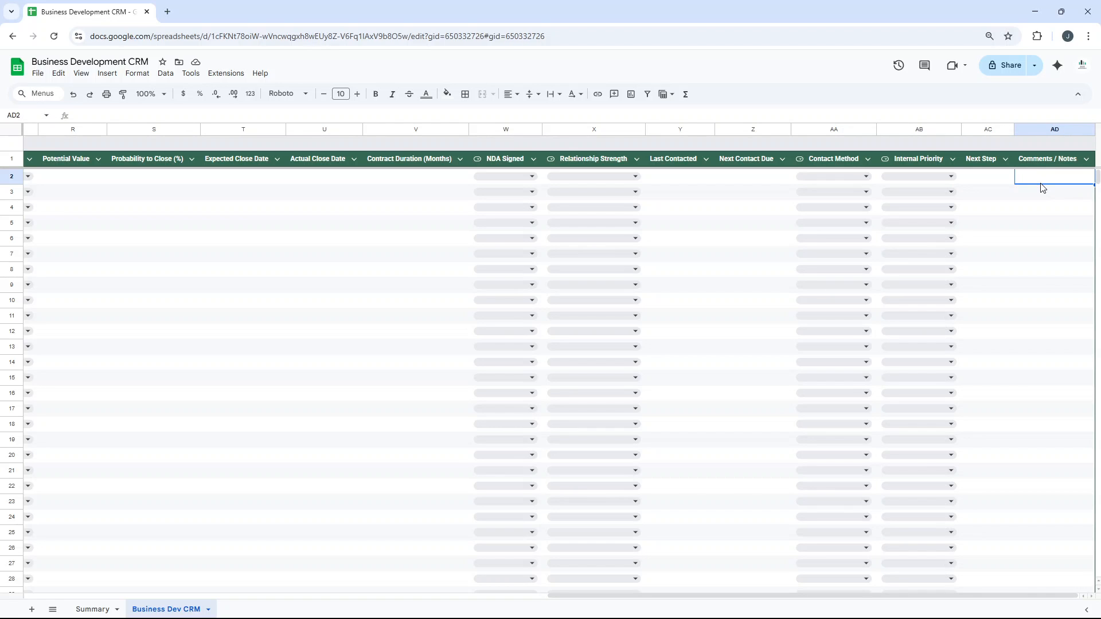
{"action": "key", "text": "Left"}
{"action": "key", "text": "Left"}
{"action": "key", "text": "Left"}
{"action": "key", "text": "Left"}
{"action": "key", "text": "Left"}
{"action": "key", "text": "Left"}
{"action": "key", "text": "Left"}
{"action": "key", "text": "Left"}
{"action": "key", "text": "Left"}
{"action": "key", "text": "Left"}
{"action": "key", "text": "Left"}
{"action": "key", "text": "Left"}
{"action": "key", "text": "Left"}
{"action": "key", "text": "Left"}
{"action": "key", "text": "Left"}
{"action": "key", "text": "Left"}
{"action": "key", "text": "Left"}
{"action": "key", "text": "Left"}
{"action": "key", "text": "Left"}
{"action": "key", "text": "Left"}
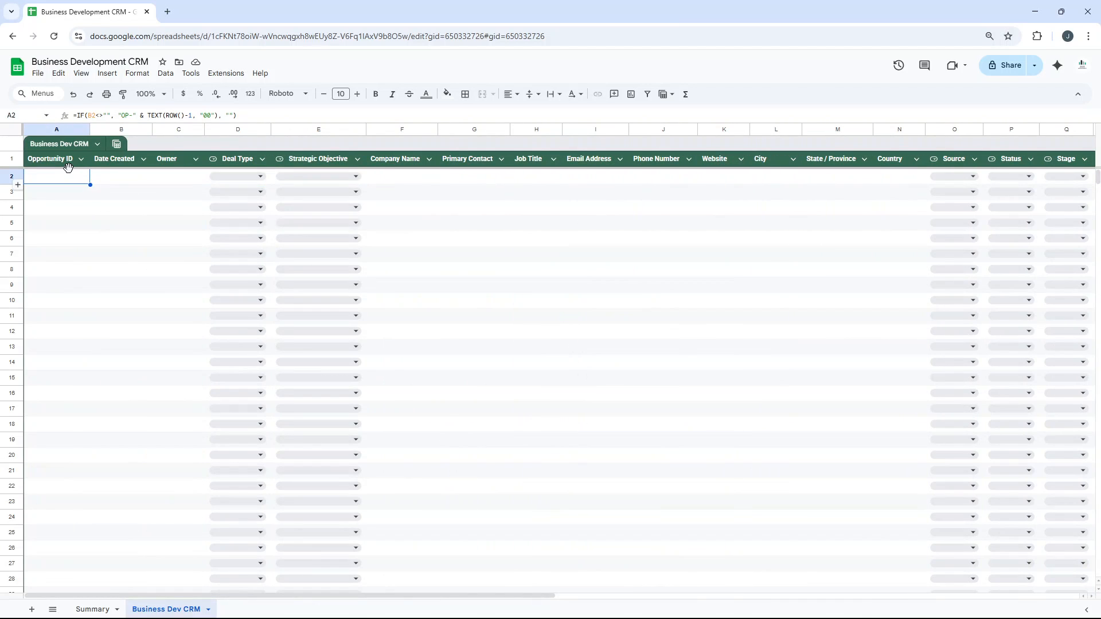
Go through the table's header cells from Opportunity ID to Primary Contact.
{"action": "left_click", "coordinate": [71, 158]}
{"action": "left_click", "coordinate": [124, 156]}
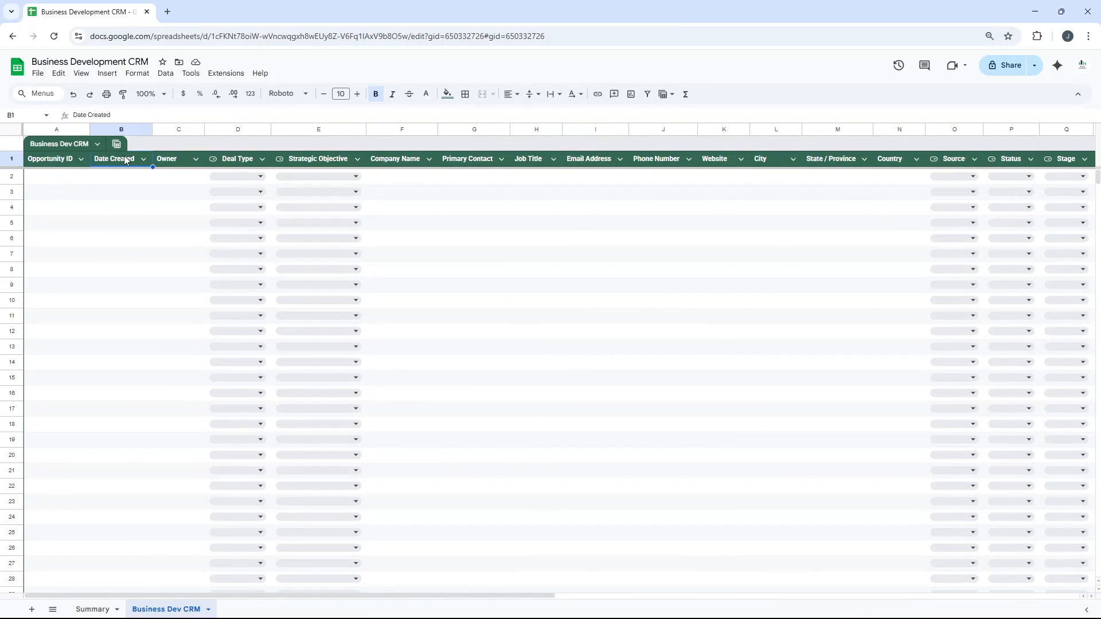
{"action": "left_click", "coordinate": [169, 162]}
{"action": "left_click", "coordinate": [217, 167]}
{"action": "left_click", "coordinate": [291, 163]}
{"action": "left_click", "coordinate": [445, 165]}
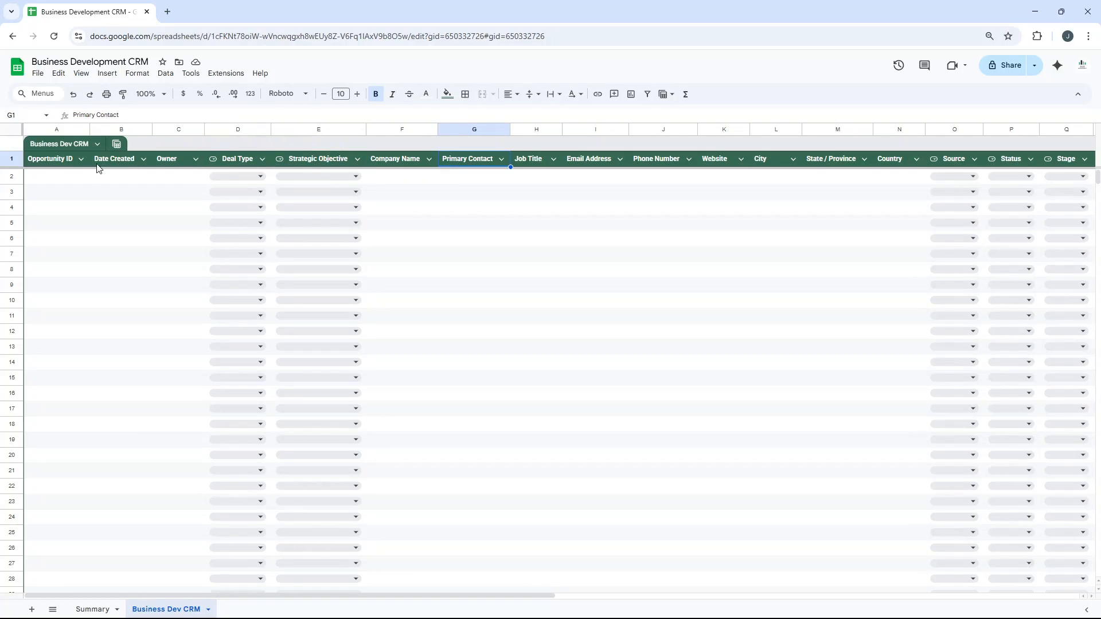
Select the range A1:G12, examine the available insert and delete options for its rows and columns, and dismiss them without choosing one.
{"action": "left_click", "coordinate": [59, 165]}
{"action": "left_click_drag", "start_coordinate": [59, 165], "coordinate": [491, 339]}
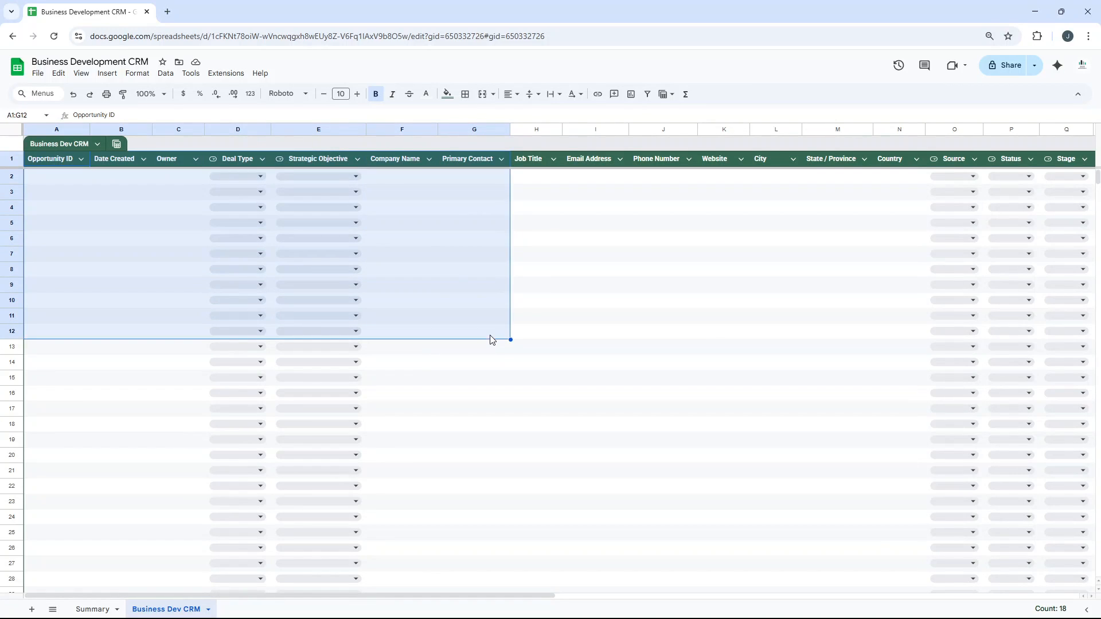
{"action": "right_click", "coordinate": [396, 162]}
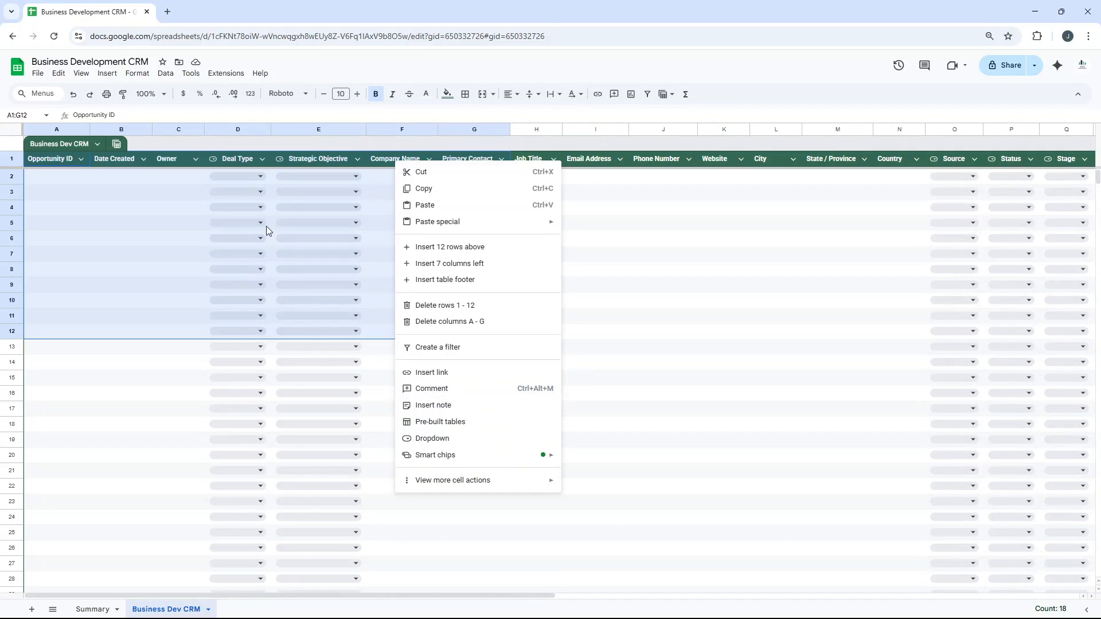
{"action": "left_click", "coordinate": [101, 176]}
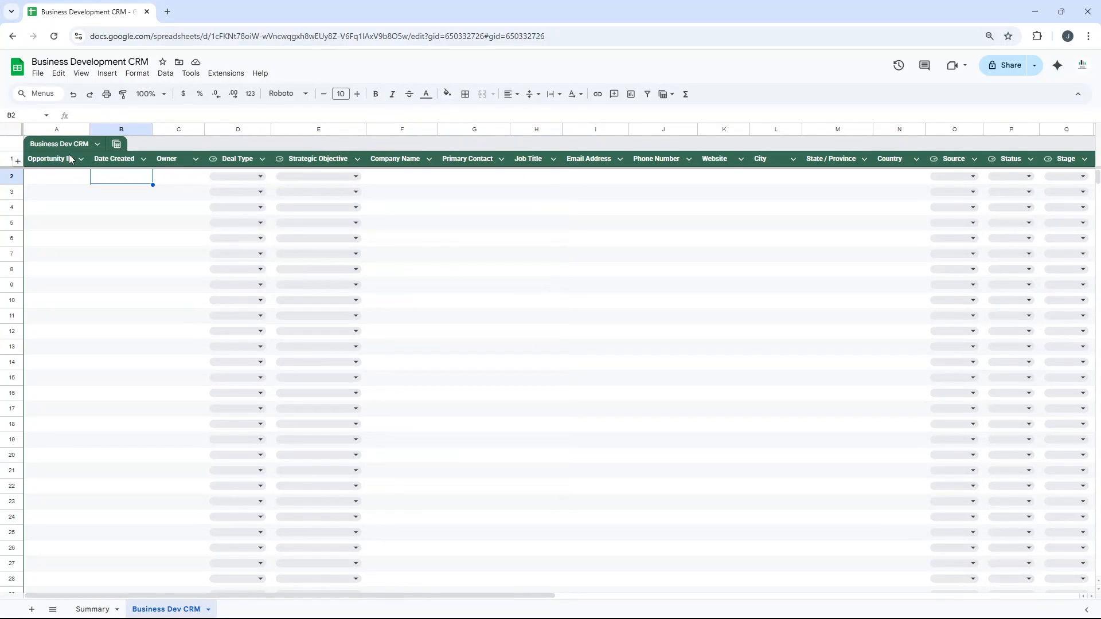
{"action": "left_click", "coordinate": [516, 182]}
{"action": "key", "text": "Right"}
{"action": "key", "text": "Right"}
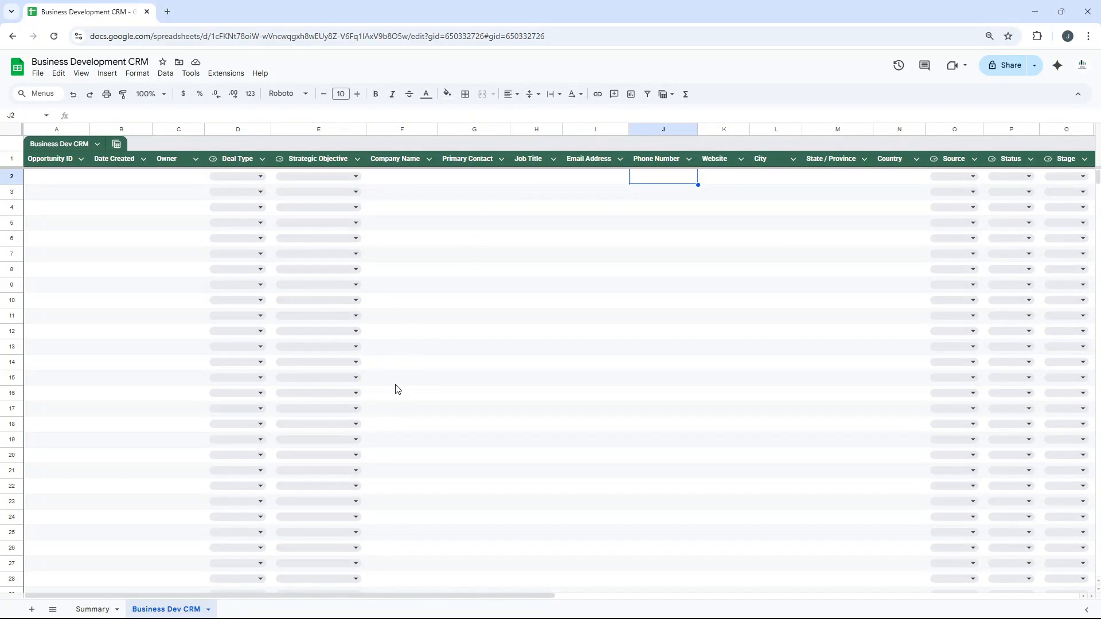
Examine the Total Deals row and its formula on the Summary sheet, and check it against cells B2:B5 of the Business Dev CRM sheet.
{"action": "left_click", "coordinate": [99, 608]}
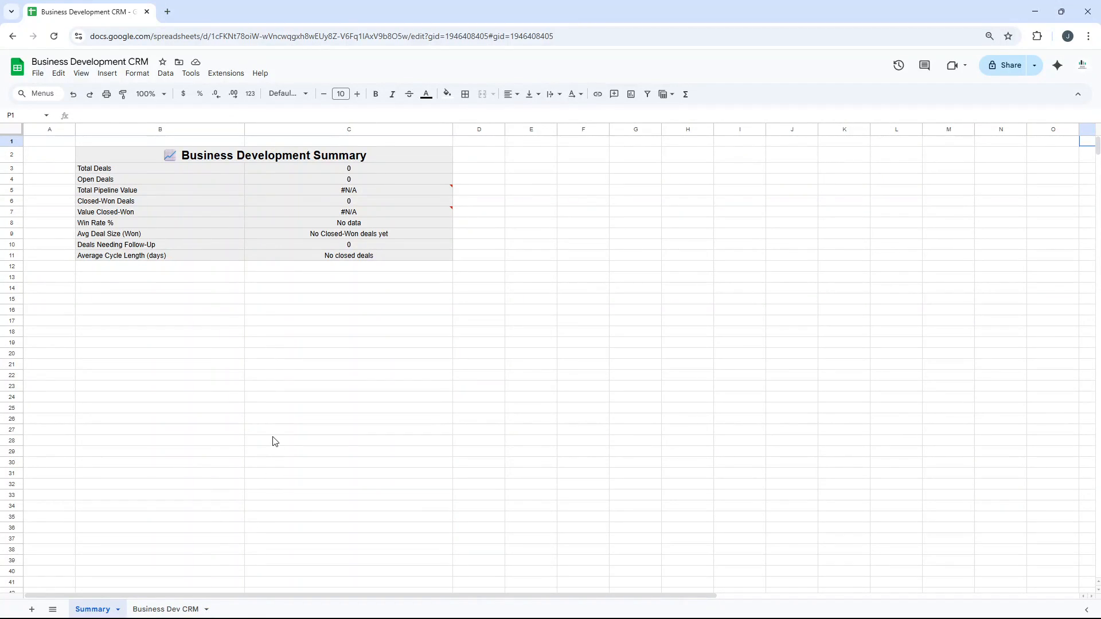
{"action": "left_click", "coordinate": [173, 167]}
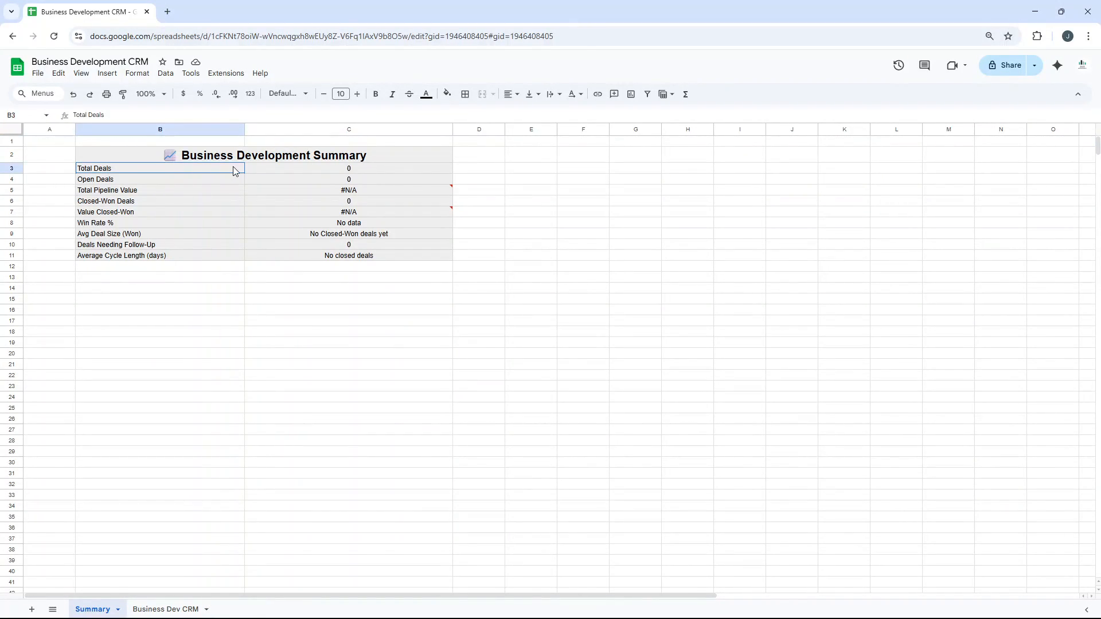
{"action": "left_click", "coordinate": [289, 172]}
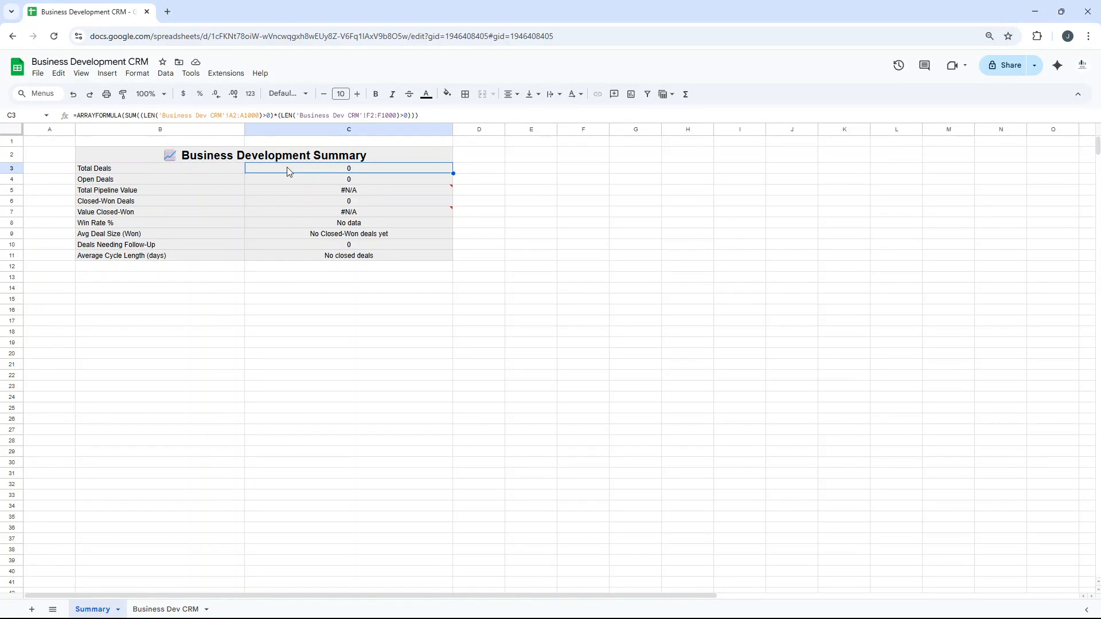
{"action": "left_click", "coordinate": [189, 165]}
{"action": "left_click", "coordinate": [171, 605]}
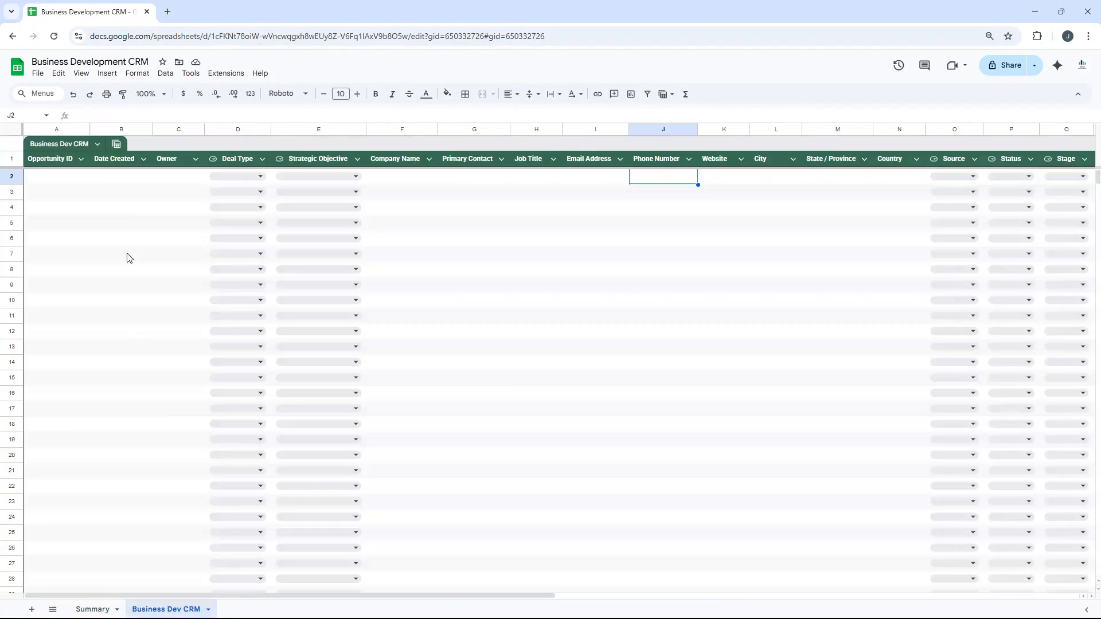
{"action": "left_click_drag", "start_coordinate": [103, 178], "coordinate": [112, 228]}
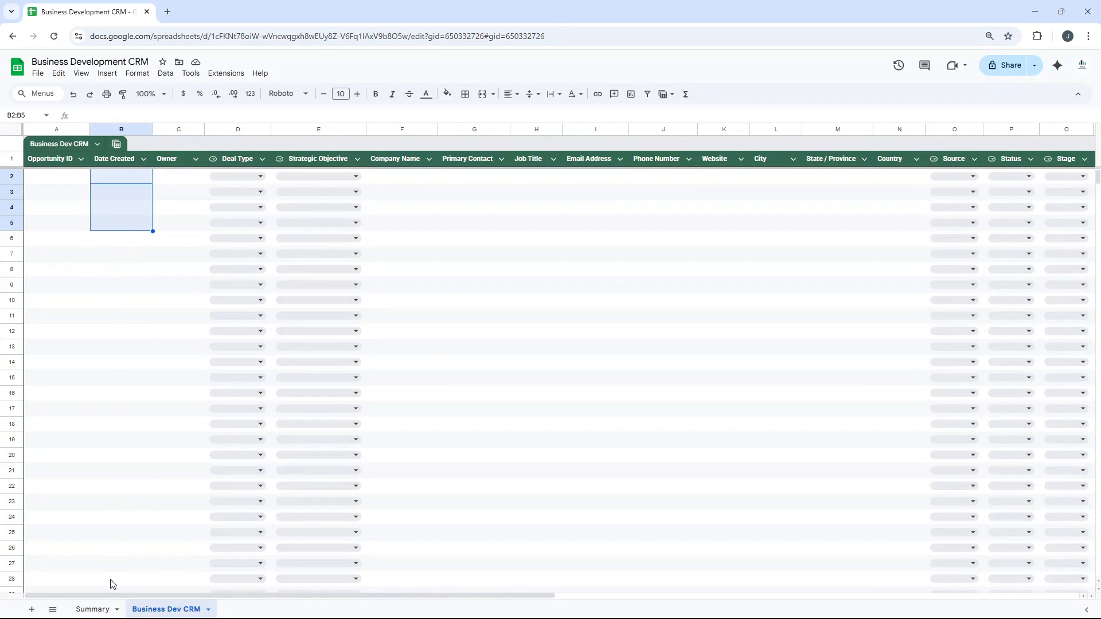
Inspect the Summary sheet formulas for Open Deals, Total Pipeline Value, Closed-Won Deals and Value Closed-Won in cells C4 to C7.
{"action": "left_click", "coordinate": [92, 608]}
{"action": "left_click", "coordinate": [282, 183]}
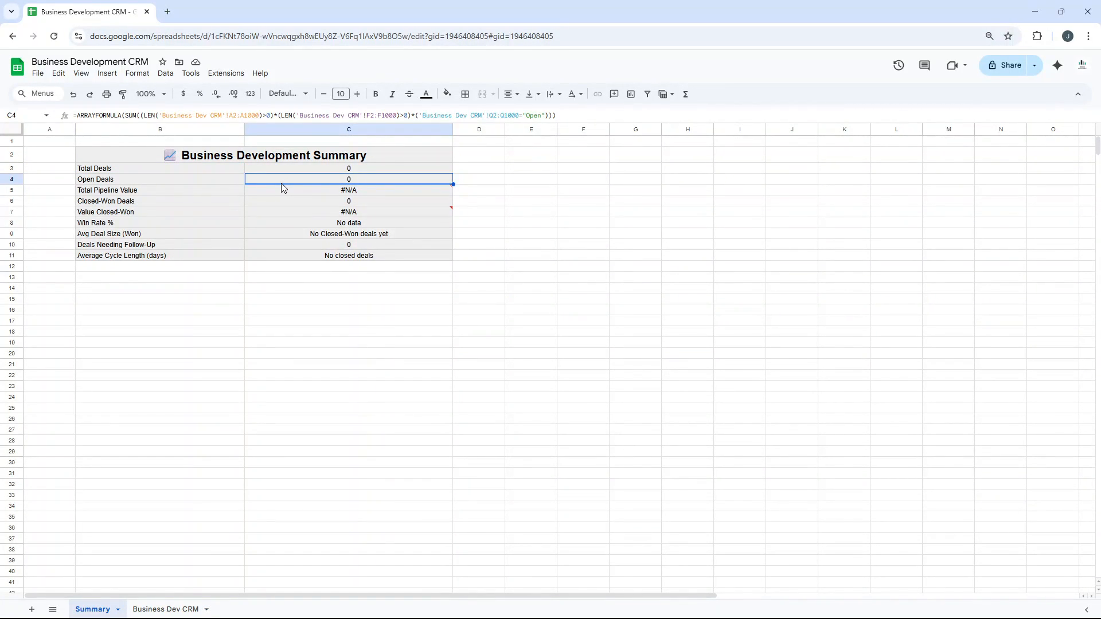
{"action": "left_click", "coordinate": [284, 193]}
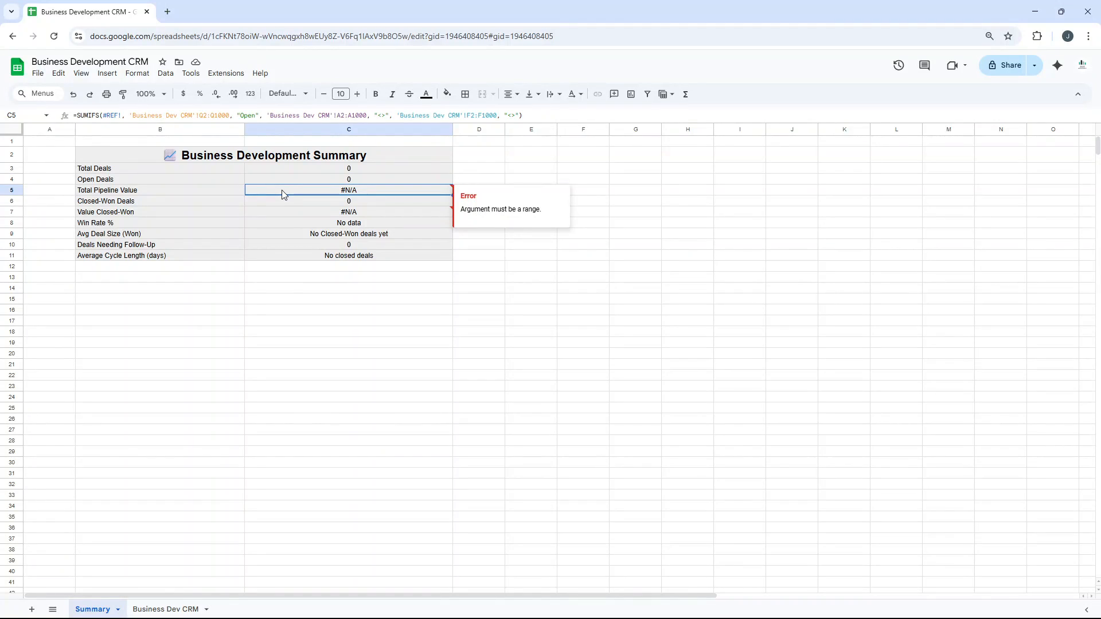
{"action": "left_click", "coordinate": [282, 204]}
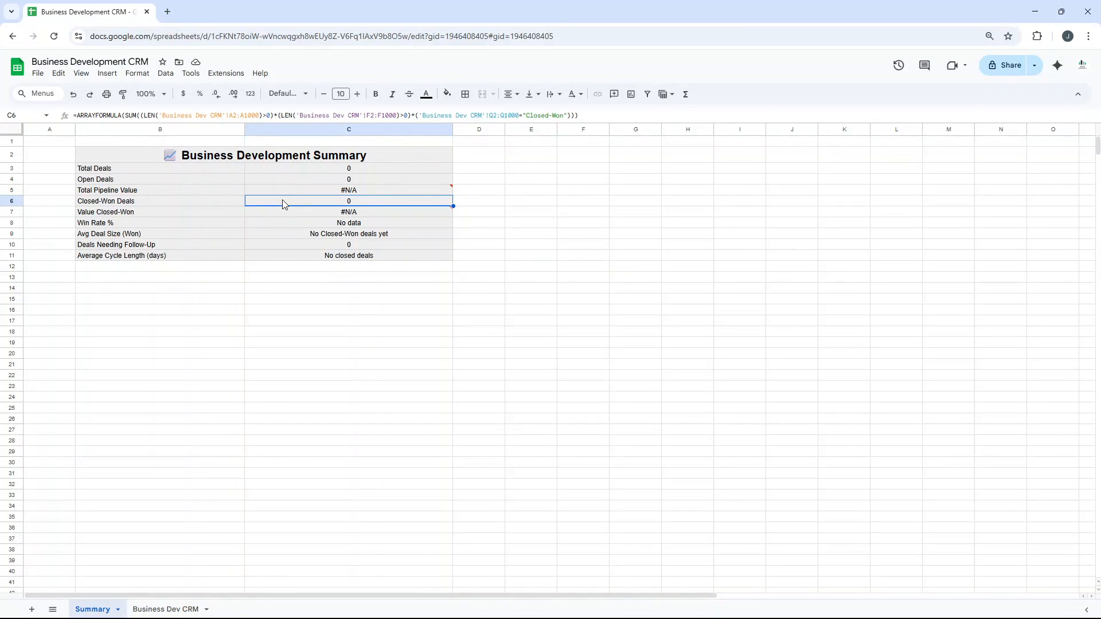
{"action": "left_click", "coordinate": [295, 209]}
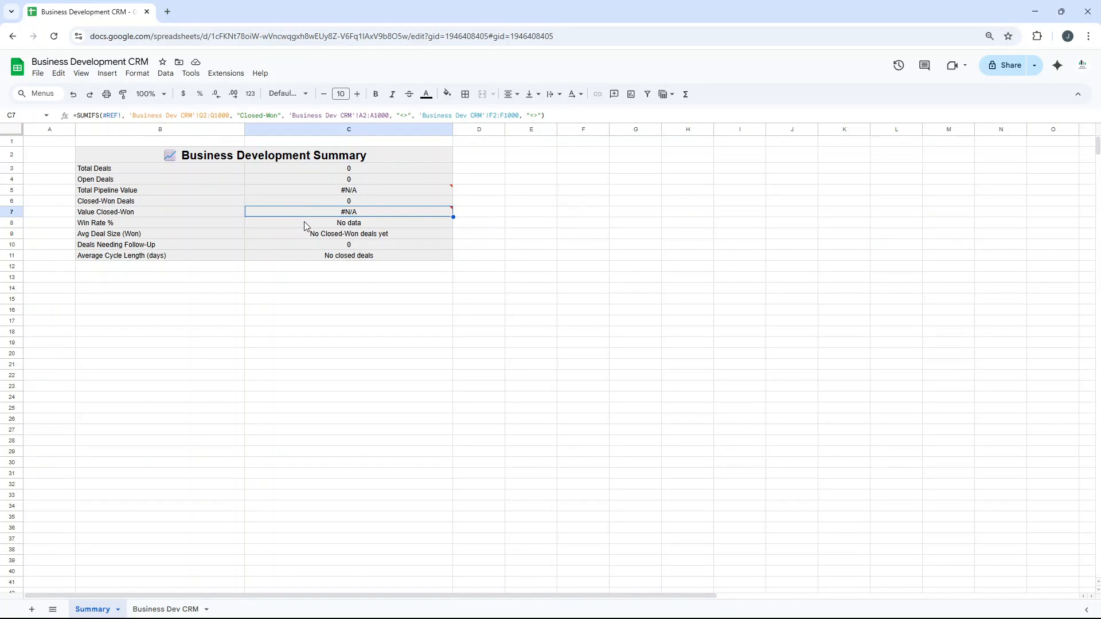
Inspect the Win Rate %, Avg Deal Size (Won), Deals Needing Follow-Up and Average Cycle Length (days) metrics in cells C8 to C11.
{"action": "left_click", "coordinate": [306, 223]}
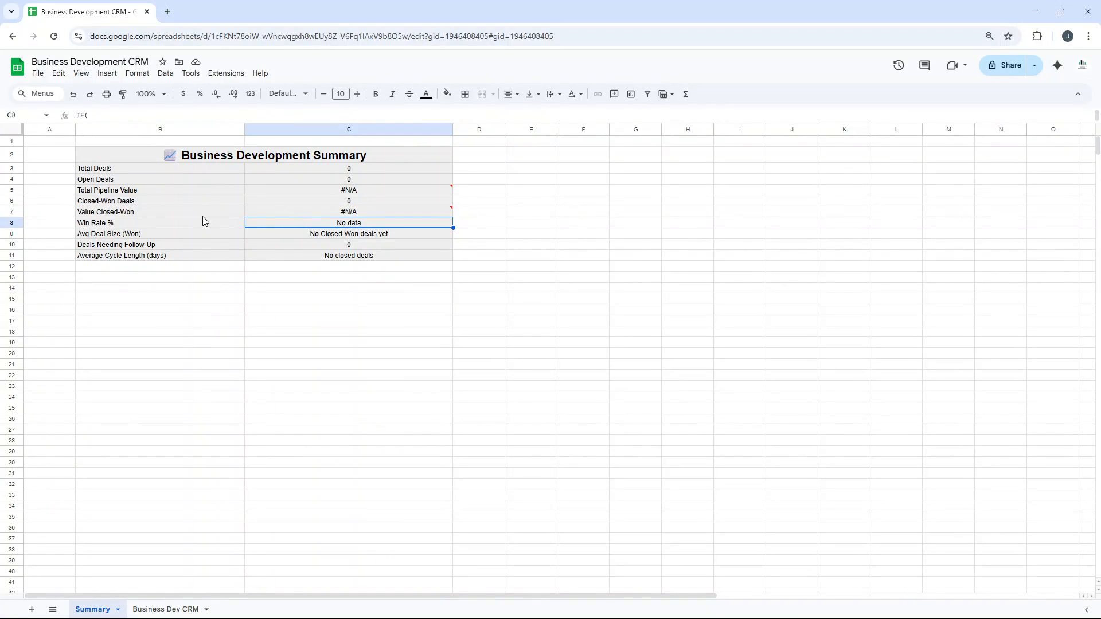
{"action": "left_click", "coordinate": [287, 234]}
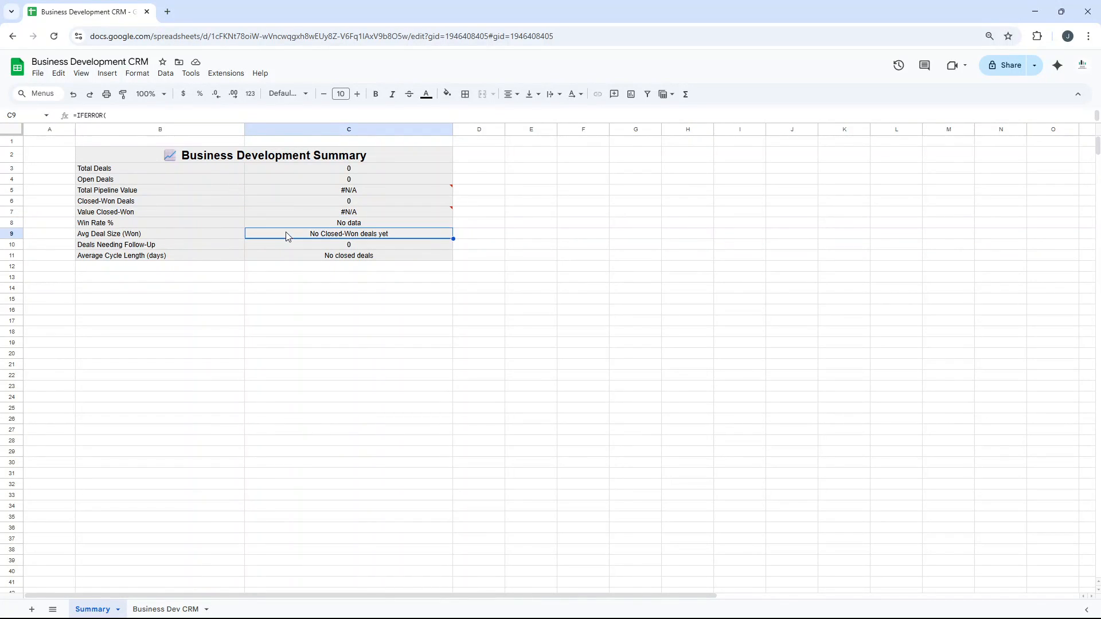
{"action": "left_click", "coordinate": [294, 247]}
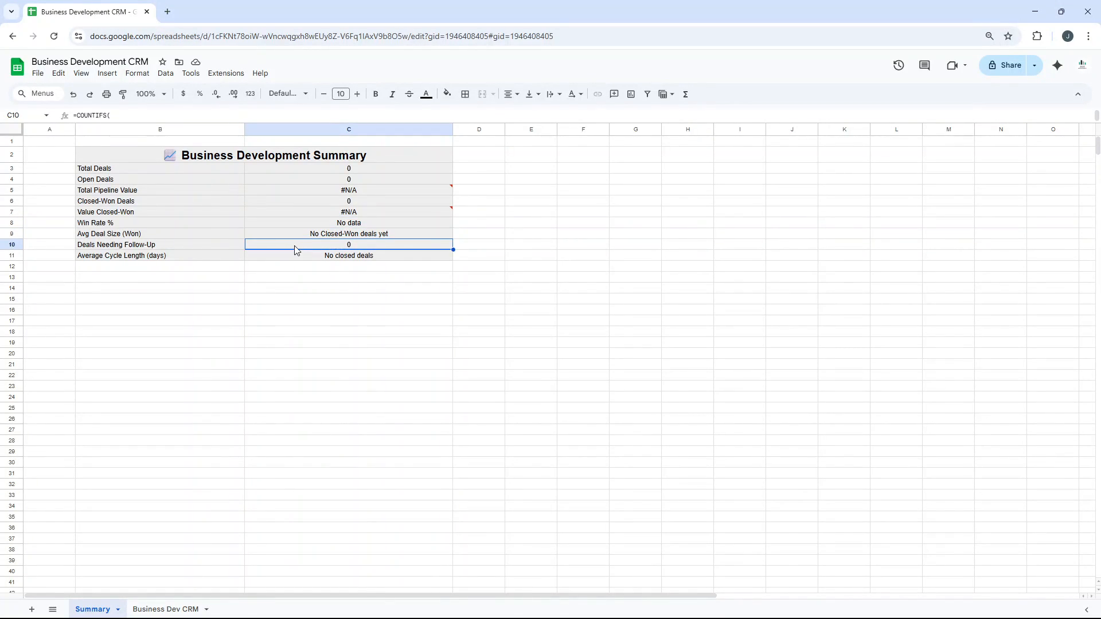
{"action": "left_click", "coordinate": [310, 257]}
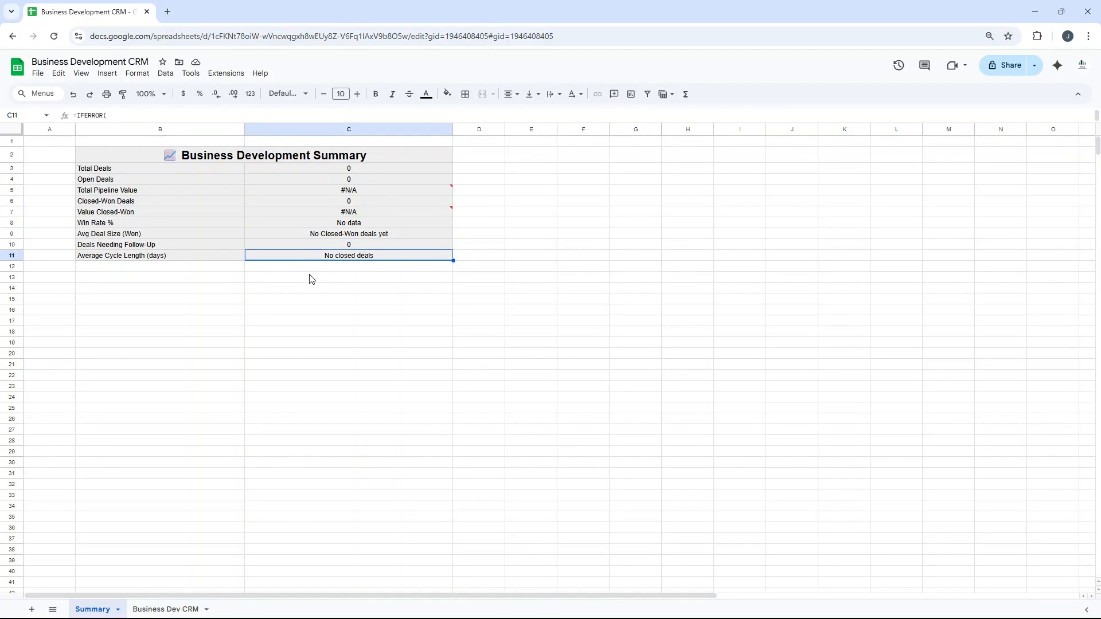
{"action": "left_click", "coordinate": [311, 277]}
Recheck the Total Deals and Open Deals formulas, and select the summary metrics range B3:C12.
{"action": "mouse_move", "coordinate": [318, 216]}
{"action": "left_click", "coordinate": [305, 172]}
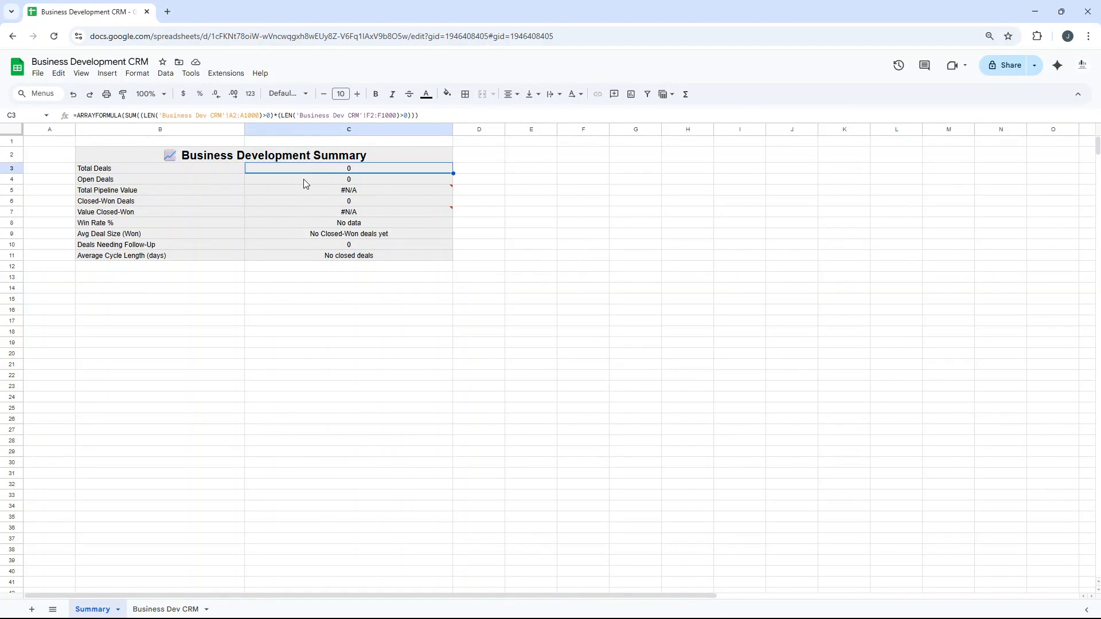
{"action": "left_click", "coordinate": [304, 179]}
{"action": "left_click", "coordinate": [172, 610]}
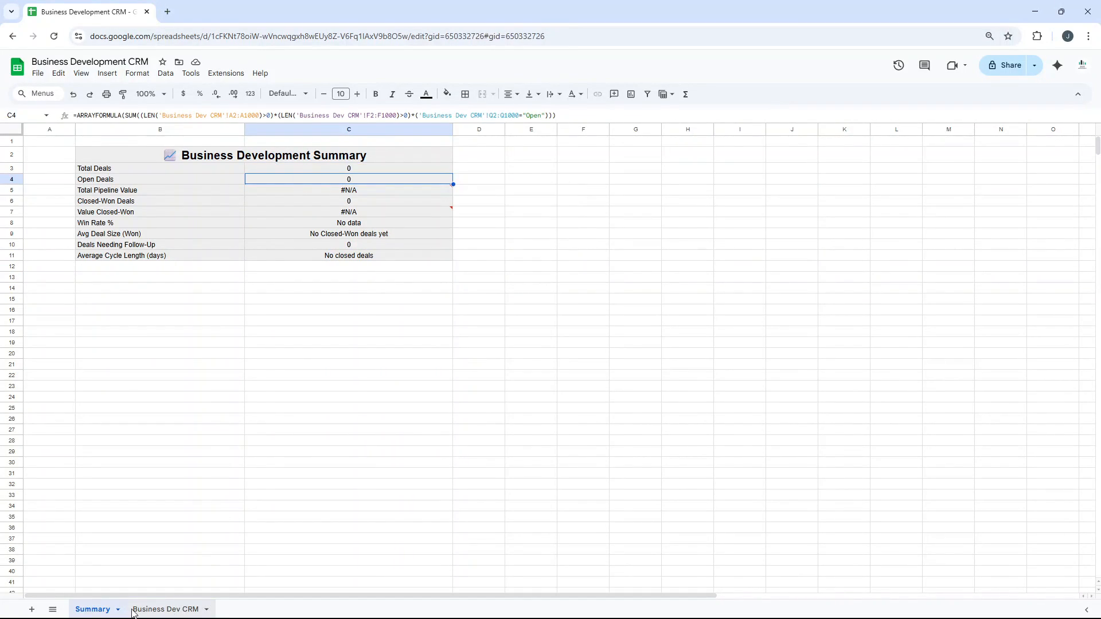
{"action": "left_click", "coordinate": [92, 609]}
{"action": "left_click", "coordinate": [233, 170]}
{"action": "left_click_drag", "start_coordinate": [242, 180], "coordinate": [324, 270]}
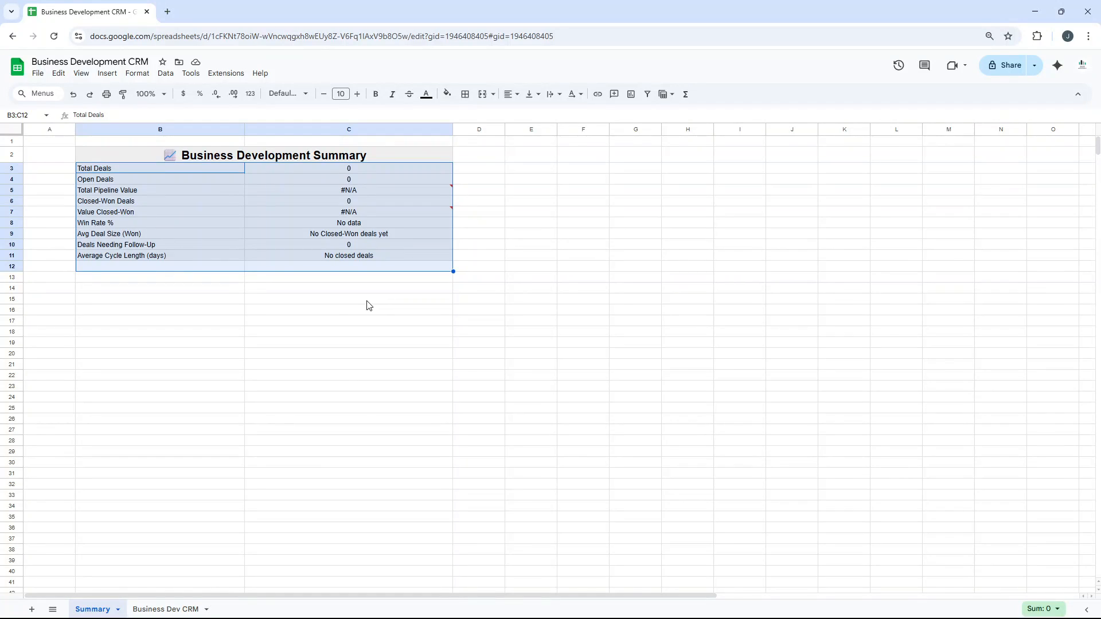
Return to the Business Dev CRM sheet, examine the available download formats for the spreadsheet, and close the list without downloading.
{"action": "left_click", "coordinate": [181, 610]}
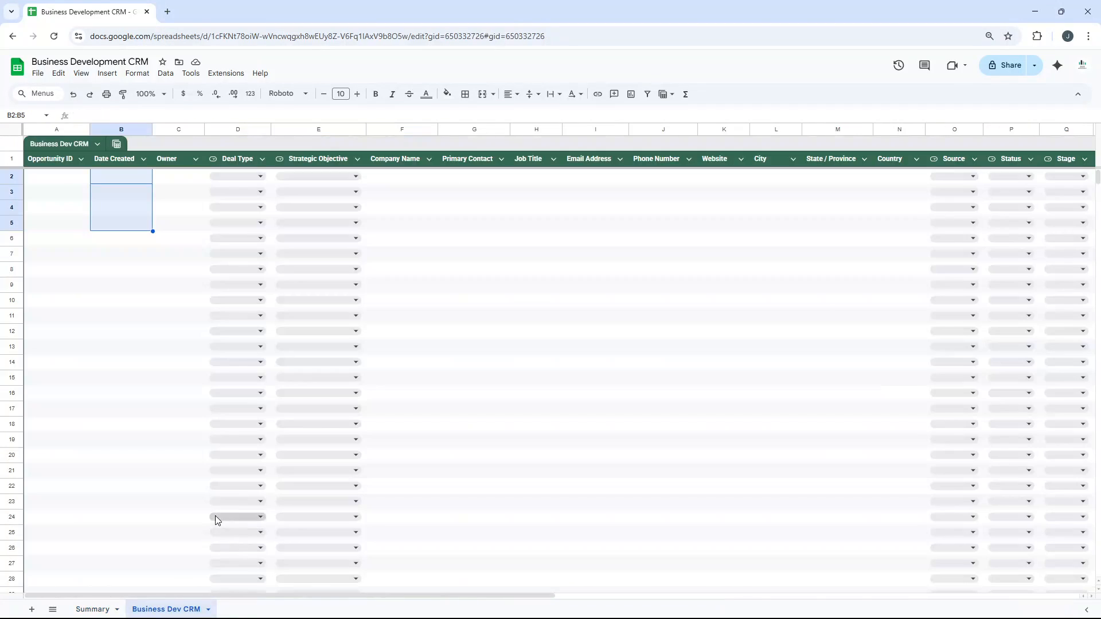
{"action": "left_click", "coordinate": [39, 75]}
{"action": "mouse_move", "coordinate": [95, 192]}
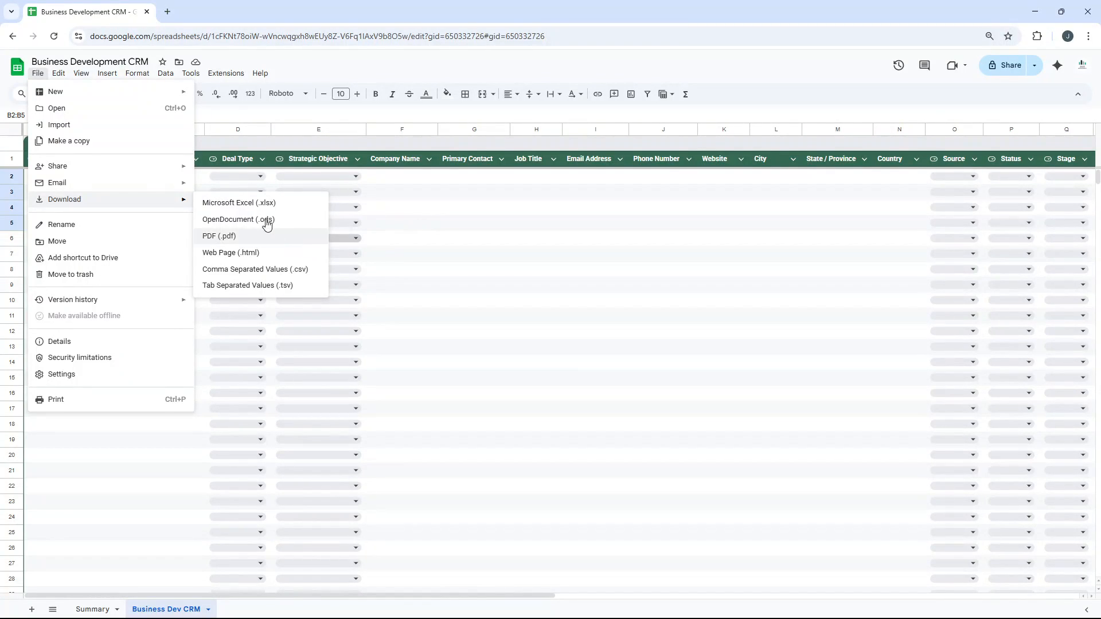
{"action": "left_click", "coordinate": [437, 228]}
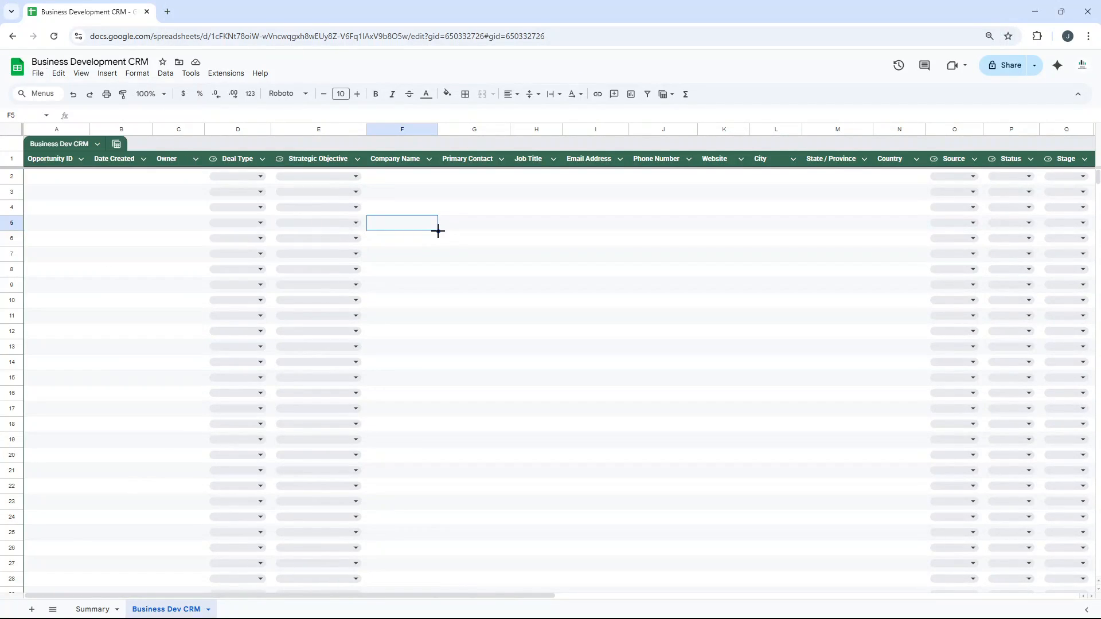